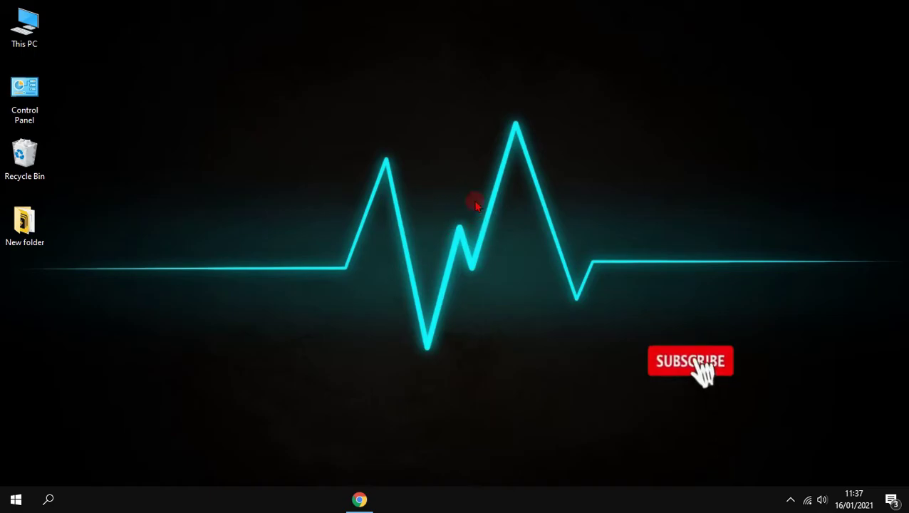
pyautogui.rightClick(441, 175)
pyautogui.click(464, 214)
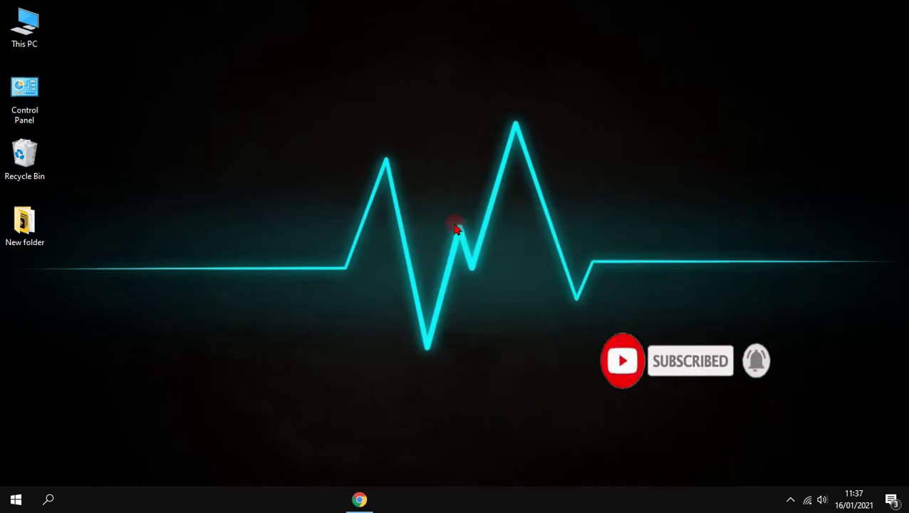
# - Switch to Chrome, open discord.com/invite/C7gEKJF and accept the invite to the TECH INFO server
pyautogui.click(359, 500)
pyautogui.click(288, 32)
pyautogui.press('Return')
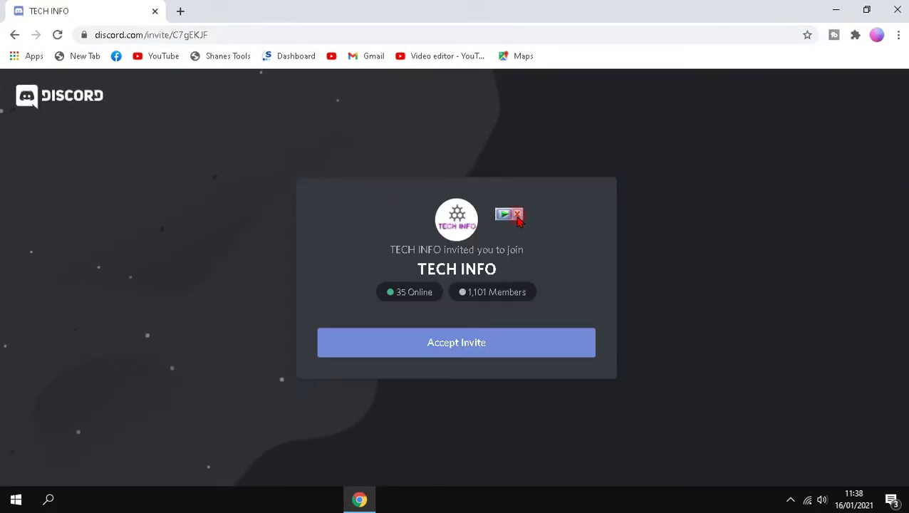
pyautogui.click(493, 340)
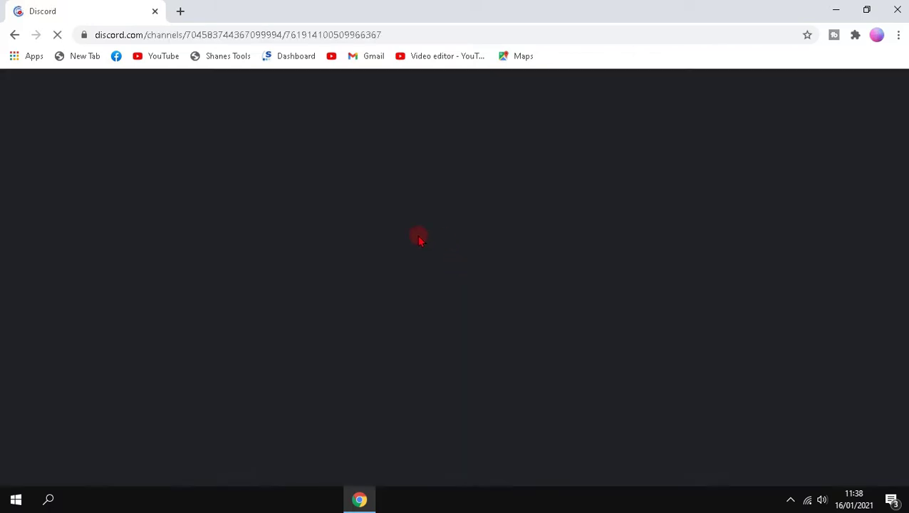
# - Open the MEGA link in the server's download-links channel and download the Fast Startup zip file
pyautogui.scroll(-3, 156, 345)
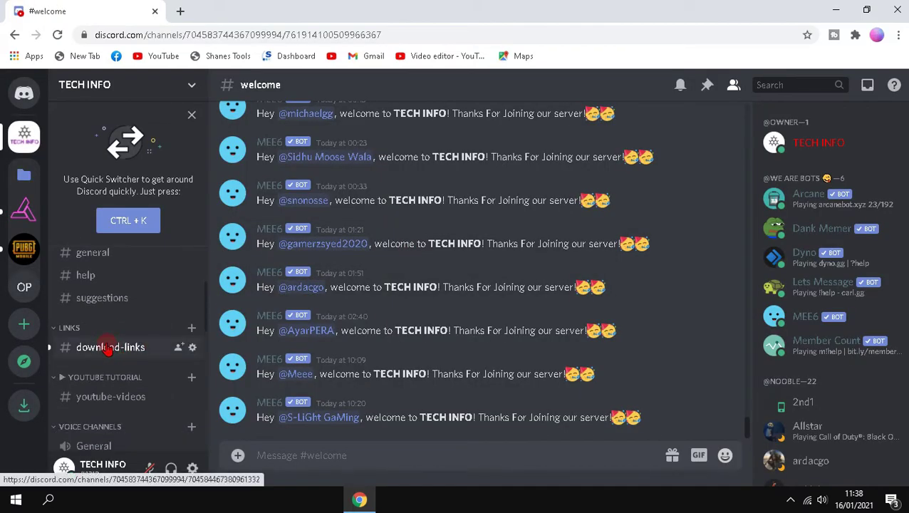
pyautogui.click(108, 347)
pyautogui.click(299, 396)
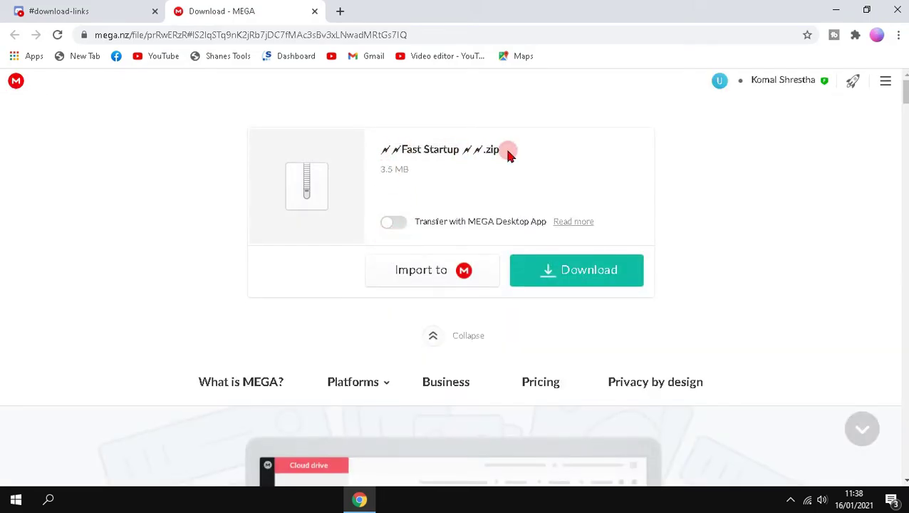
pyautogui.click(582, 270)
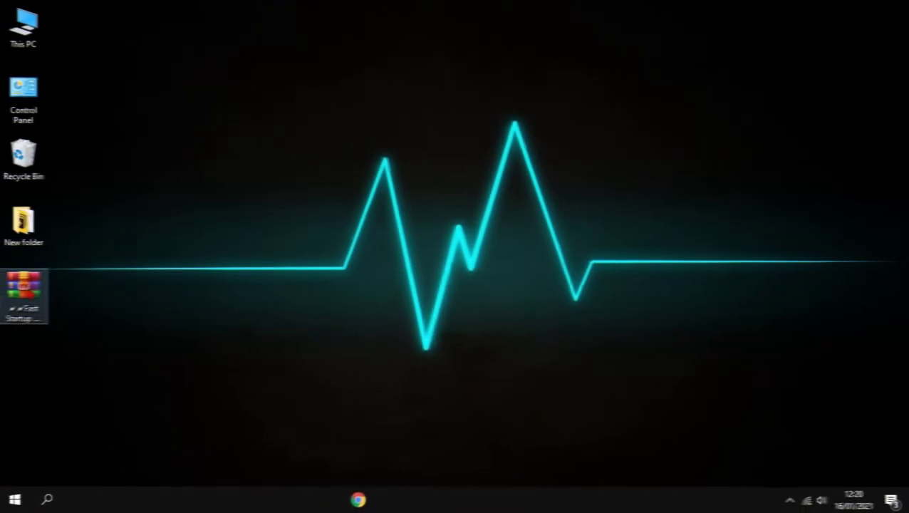
# - Extract the Fast Startup zip on the desktop into its own folder and open the inner Fast Startup folder
pyautogui.rightClick(32, 264)
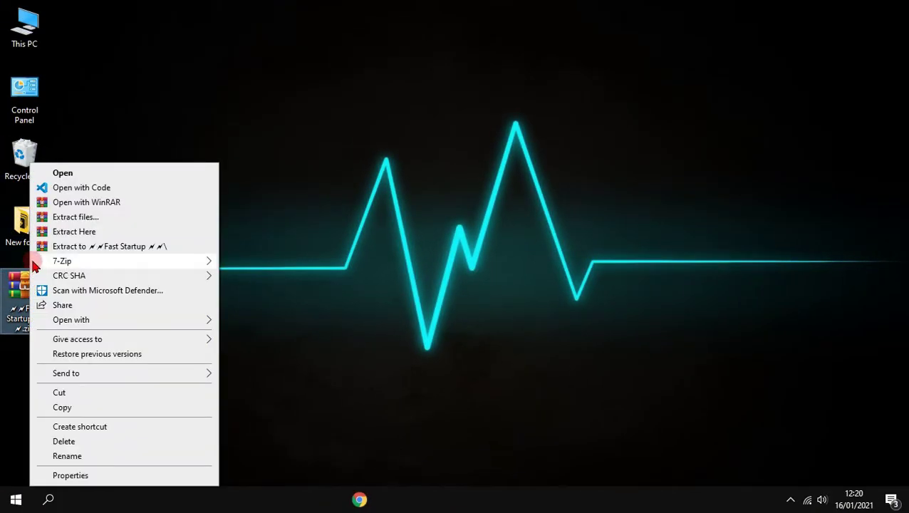
pyautogui.click(69, 247)
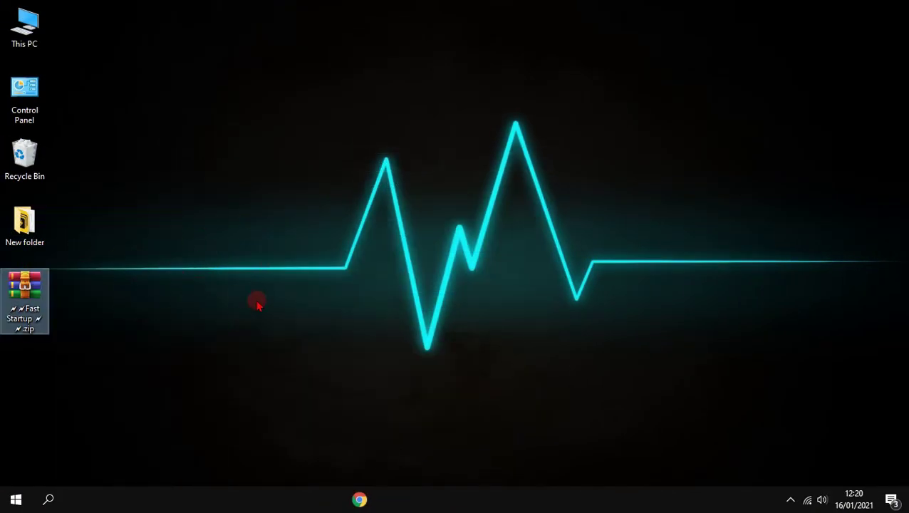
pyautogui.click(184, 281)
pyautogui.doubleClick(28, 367)
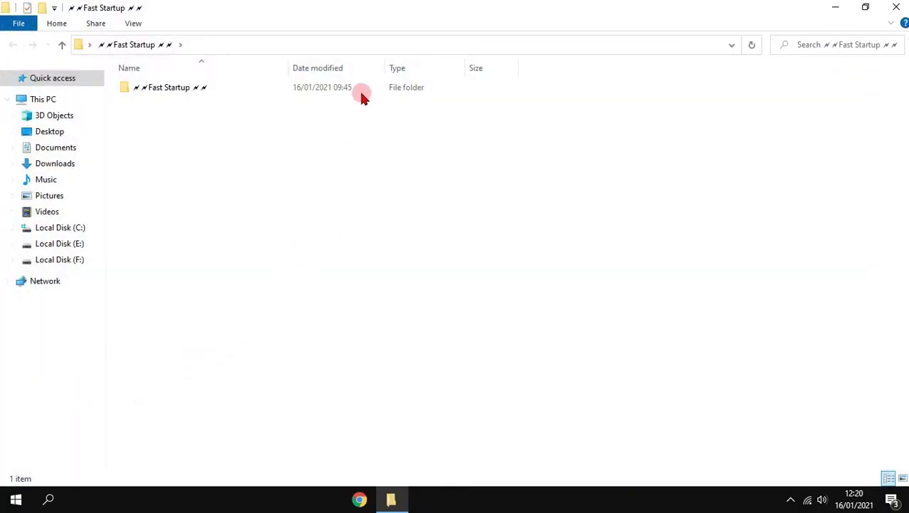
pyautogui.doubleClick(358, 89)
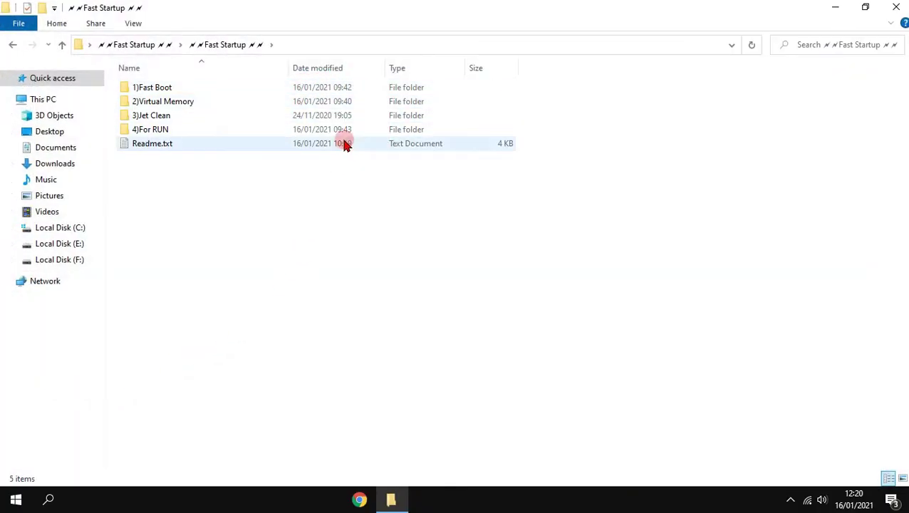
# - Merge "Disable Hiber Boot -Fast boot.reg" from the 1)Fast Boot folder into the registry
pyautogui.doubleClick(320, 87)
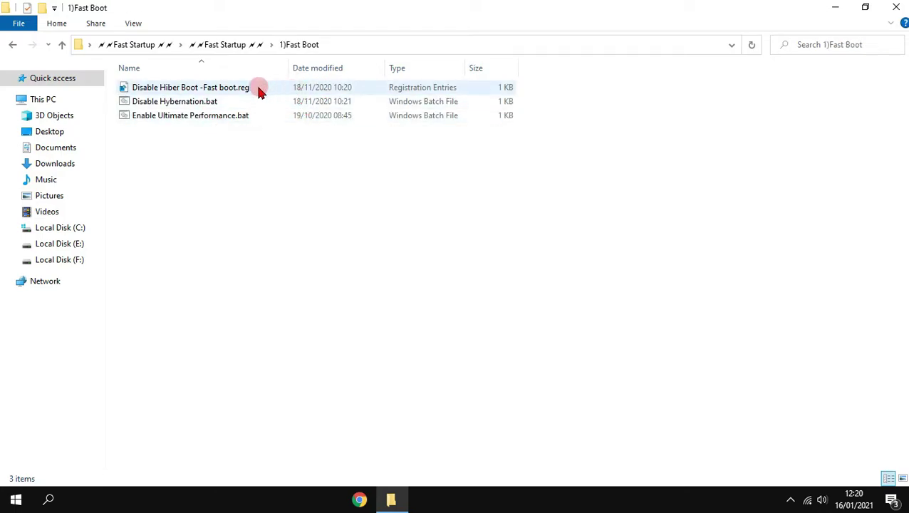
pyautogui.rightClick(298, 88)
pyautogui.click(305, 100)
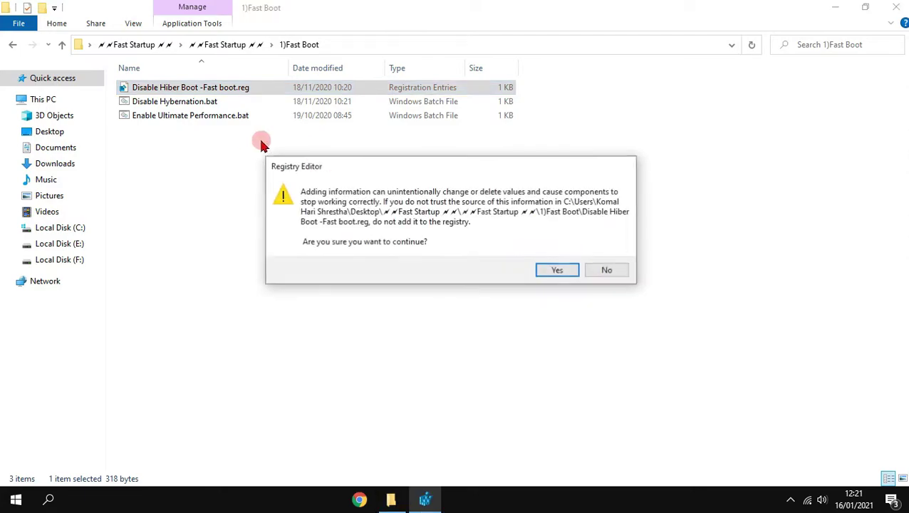
pyautogui.click(558, 271)
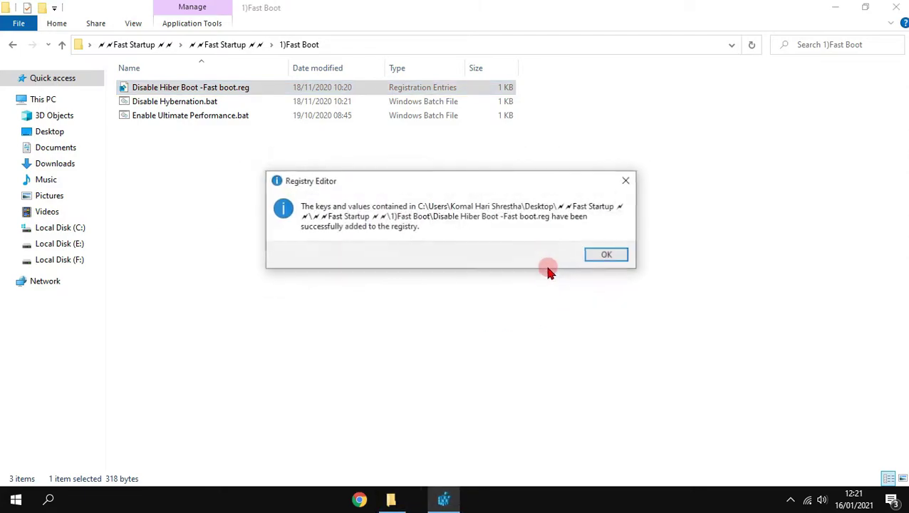
pyautogui.click(620, 257)
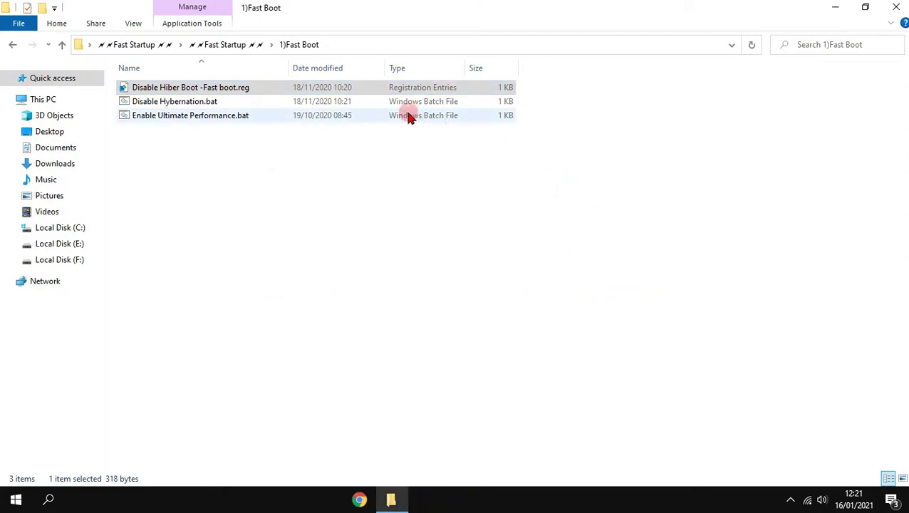
# - Run Disable Hybernation.bat as administrator and dismiss its console window
pyautogui.click(239, 104)
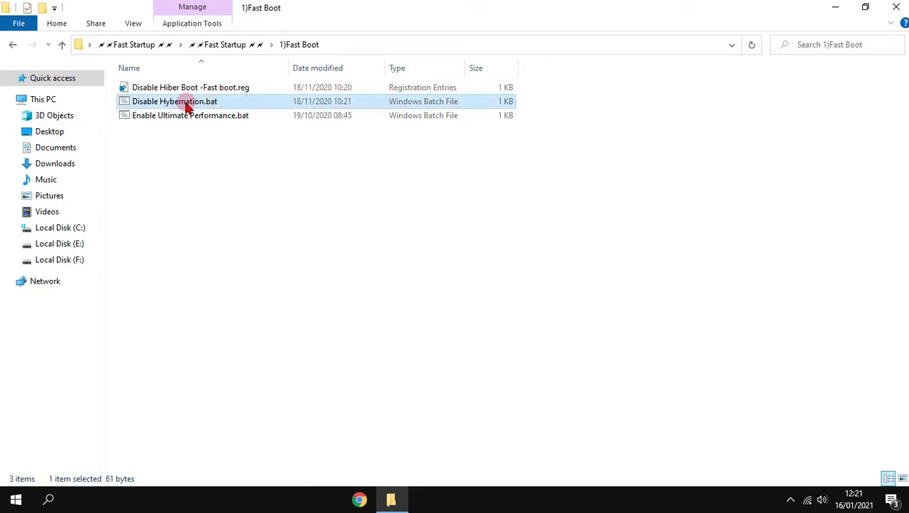
pyautogui.rightClick(187, 103)
pyautogui.click(239, 154)
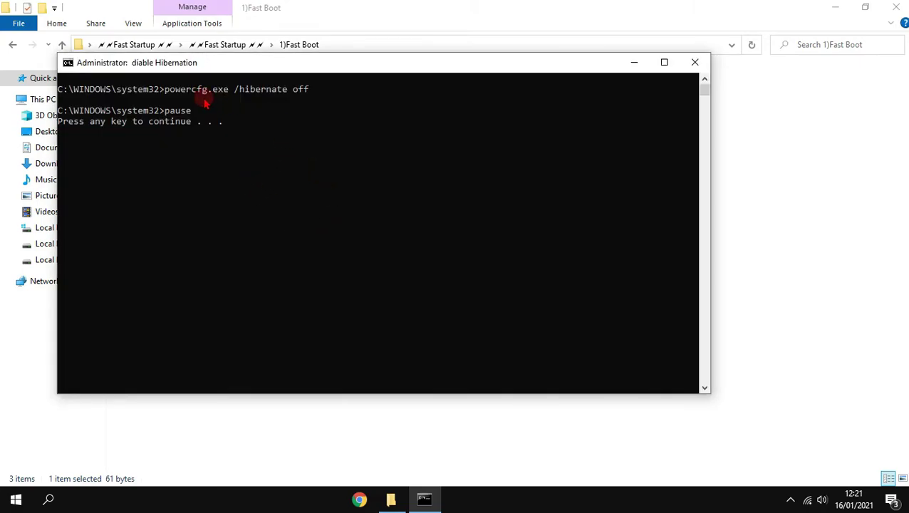
pyautogui.press('Return')
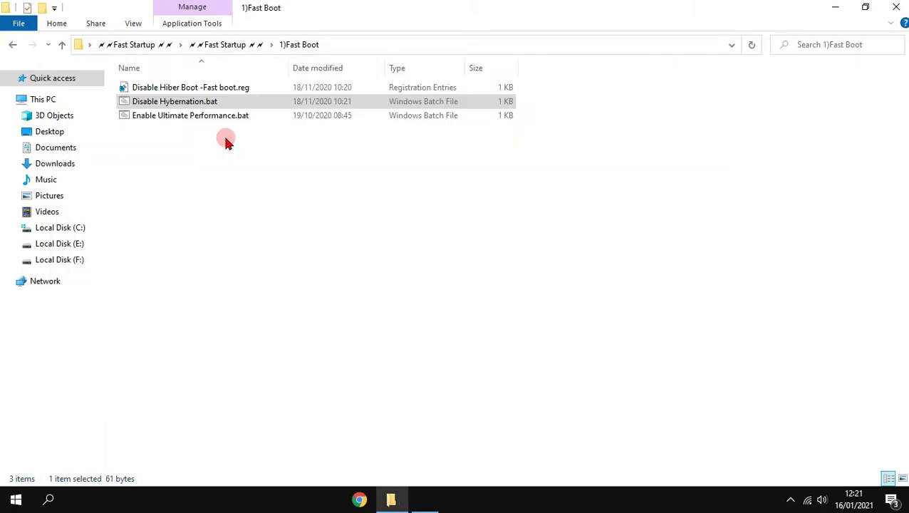
# - Run Enable Ultimate Performance.bat as administrator and dismiss its console window
pyautogui.click(179, 117)
pyautogui.rightClick(180, 119)
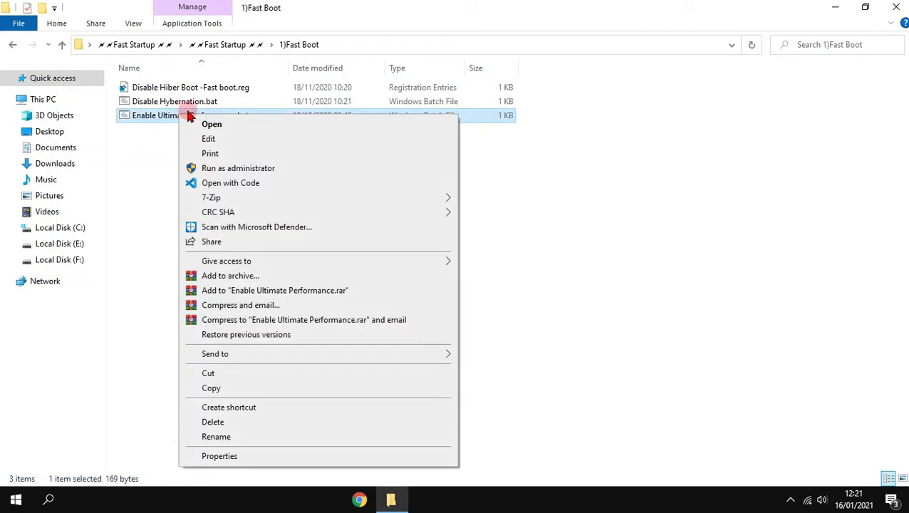
pyautogui.click(258, 171)
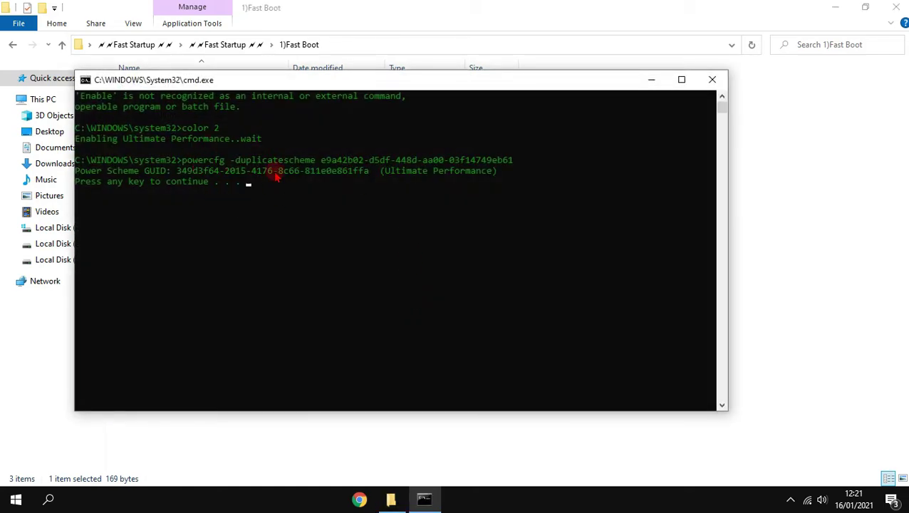
pyautogui.moveTo(131, 171); pyautogui.dragTo(399, 171)
pyautogui.click(499, 170)
pyautogui.press('Return')
pyautogui.press('Return')
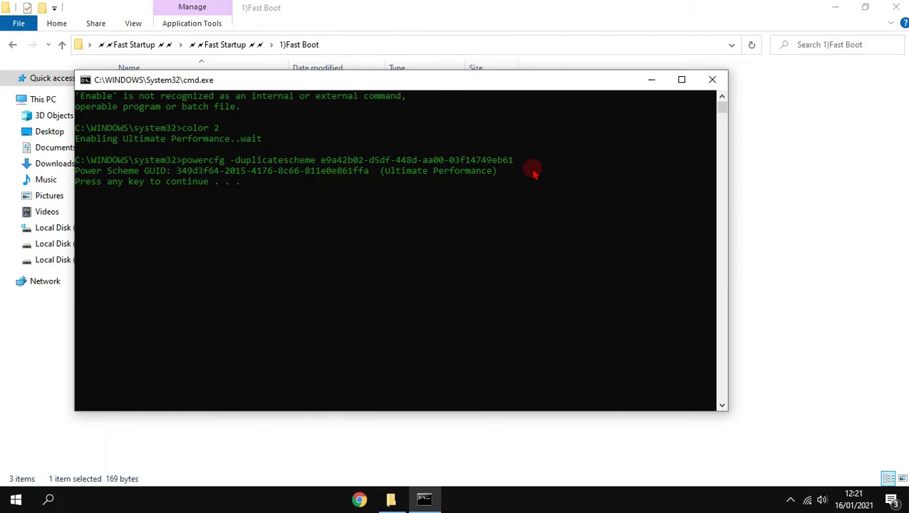
# - Go to the 2)Virtual Memory folder and run Set Virtual Memory.bat as administrator
pyautogui.click(14, 47)
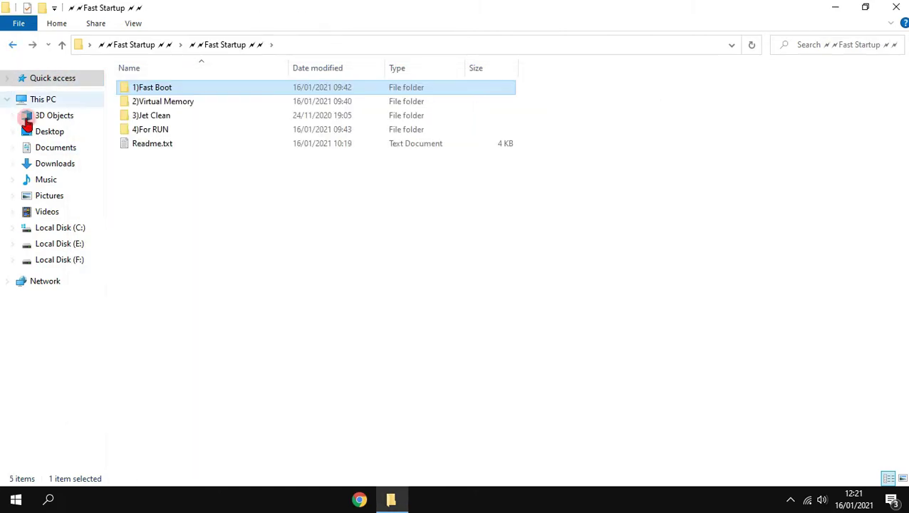
pyautogui.doubleClick(172, 108)
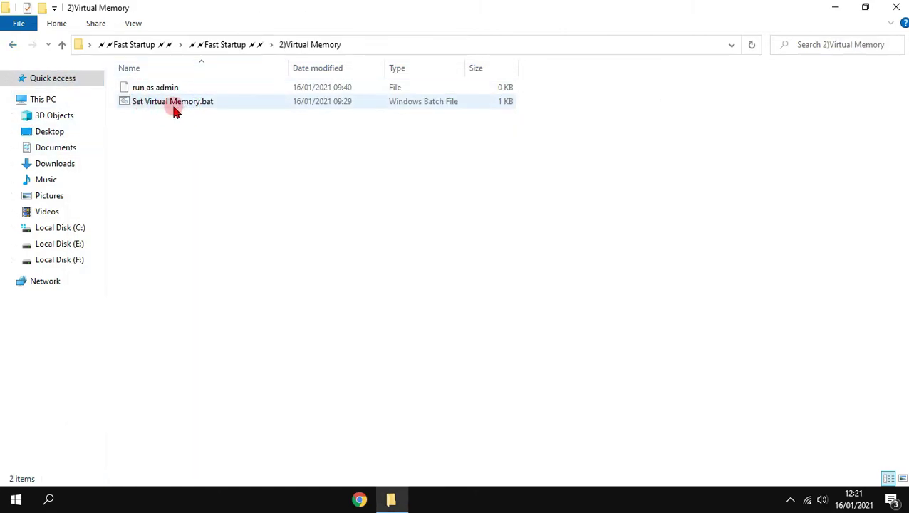
pyautogui.click(167, 101)
pyautogui.rightClick(166, 102)
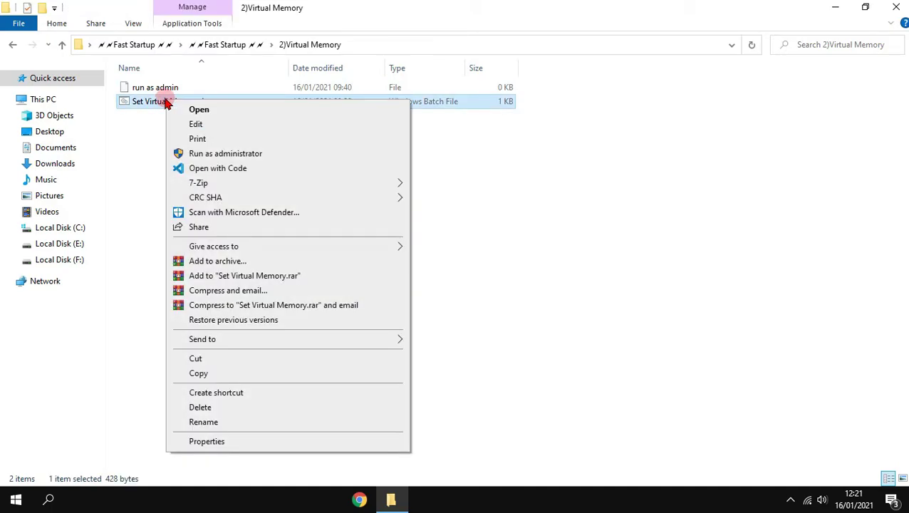
pyautogui.click(217, 153)
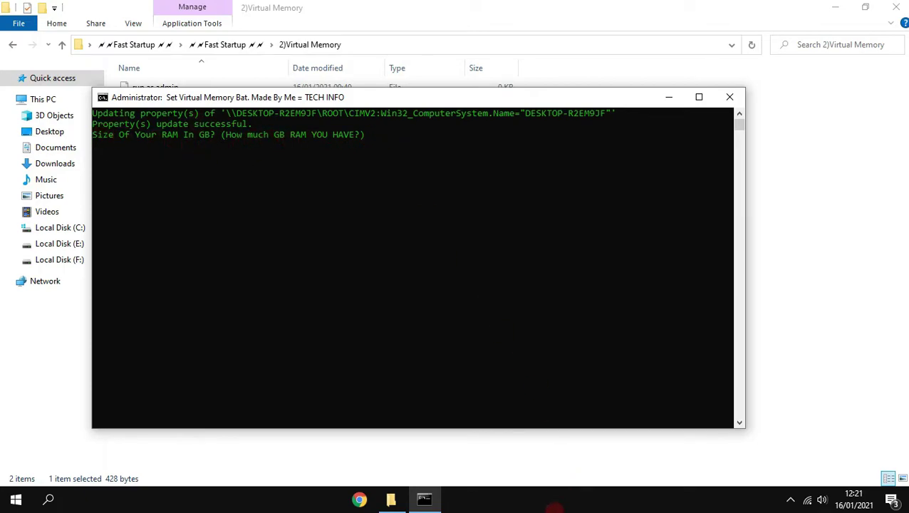
# - Check the installed memory in Task Manager, enter 8 as the RAM size in the virtual memory script and finish it
pyautogui.rightClick(555, 507)
pyautogui.click(599, 448)
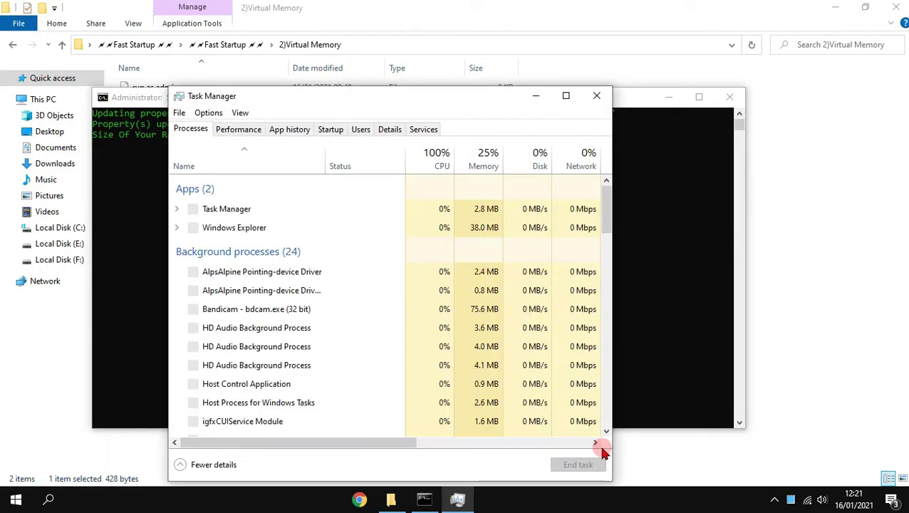
pyautogui.click(235, 128)
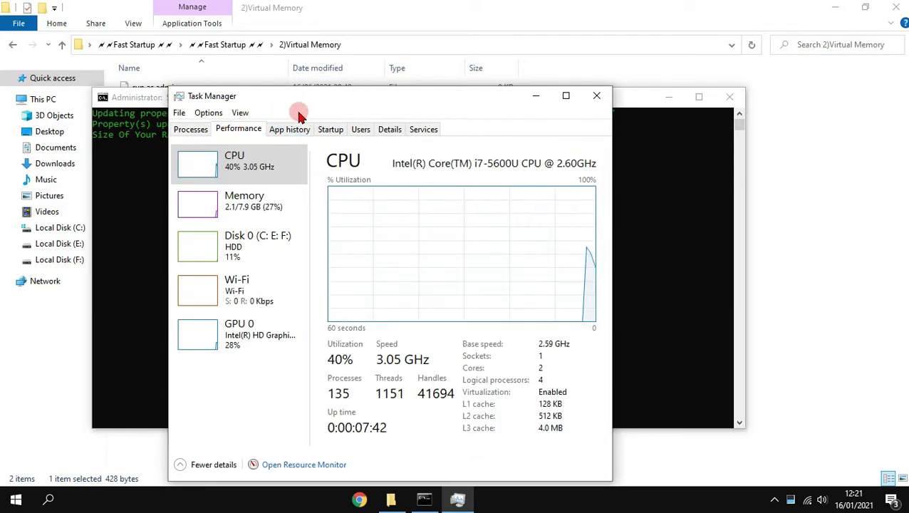
pyautogui.moveTo(318, 100); pyautogui.dragTo(489, 35)
pyautogui.click(426, 139)
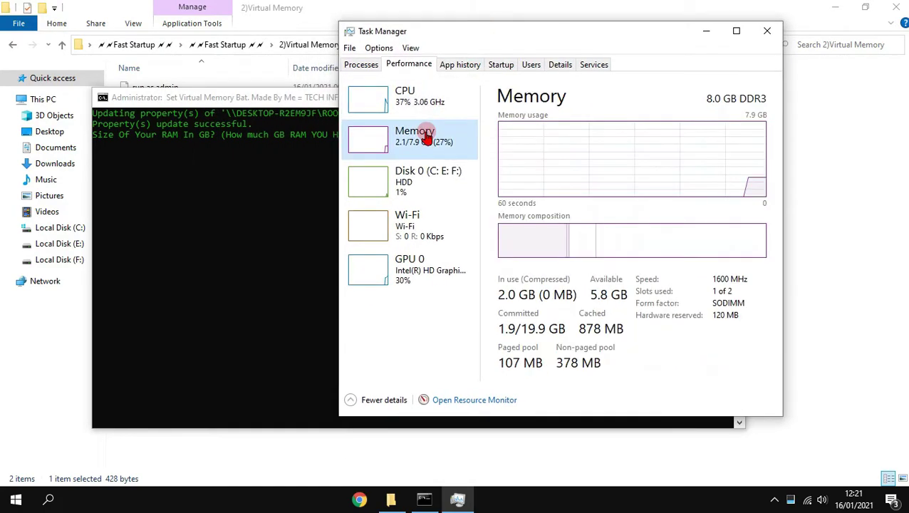
pyautogui.click(768, 32)
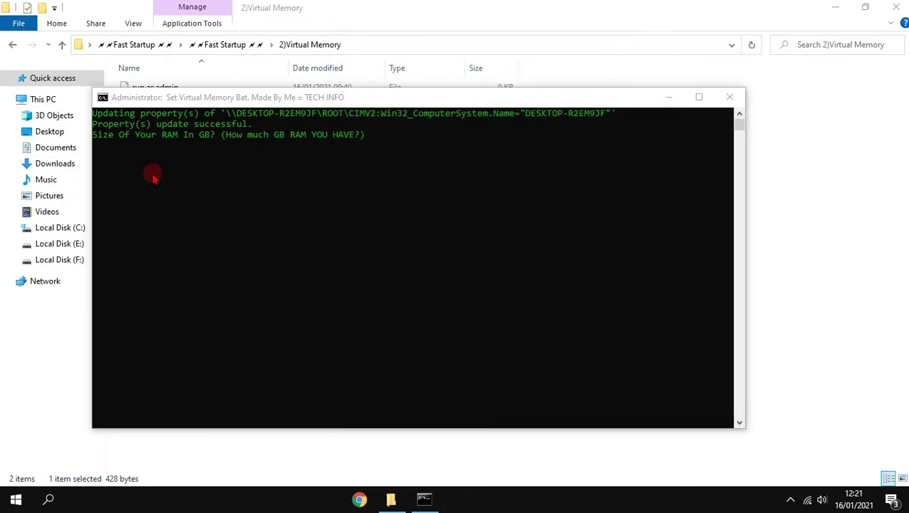
pyautogui.click(109, 151)
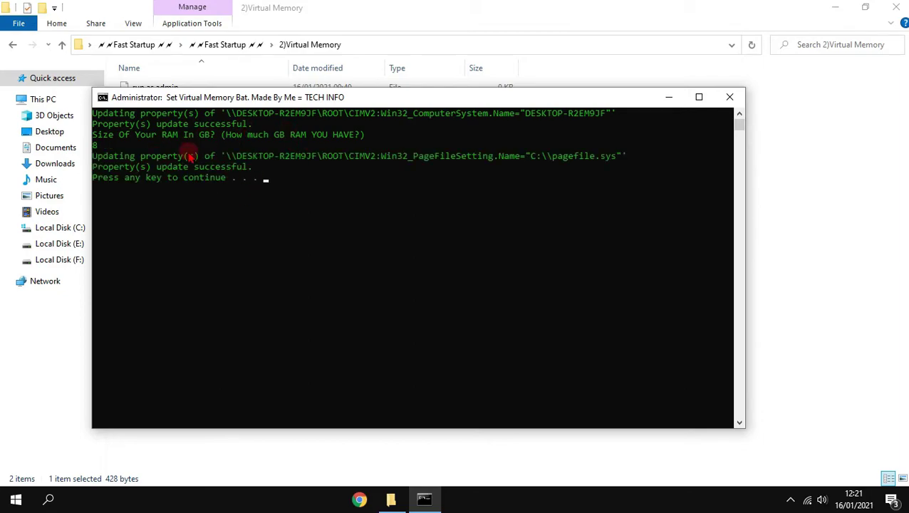
pyautogui.press('Return')
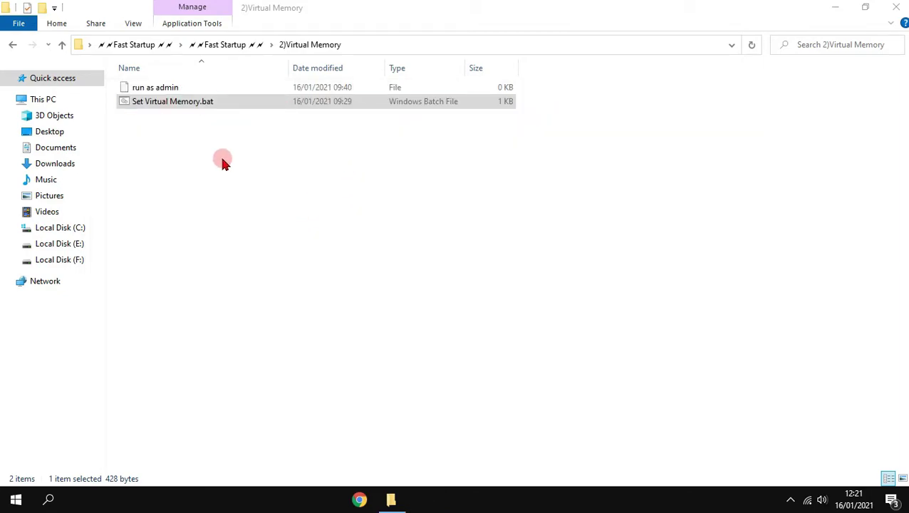
# - Go to the 3)Jet Clean folder and run jetclean-setup.exe as administrator
pyautogui.click(10, 45)
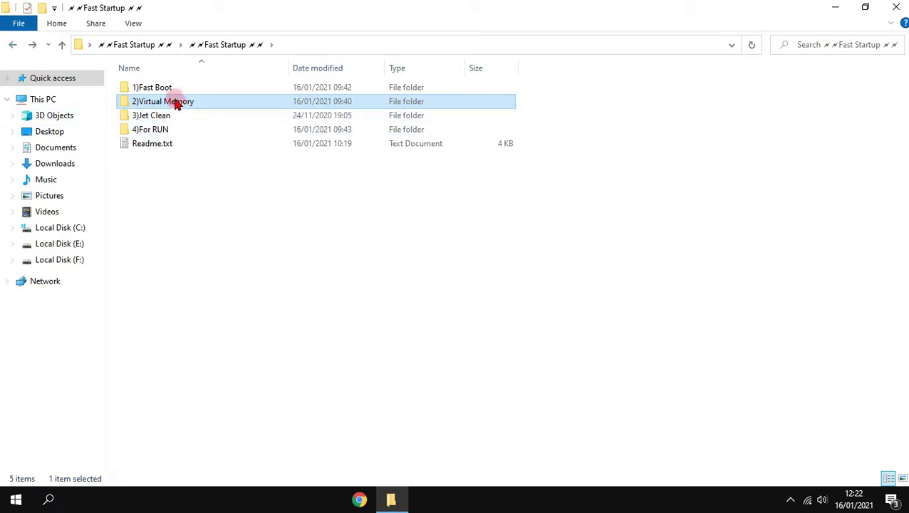
pyautogui.click(161, 119)
pyautogui.doubleClick(160, 120)
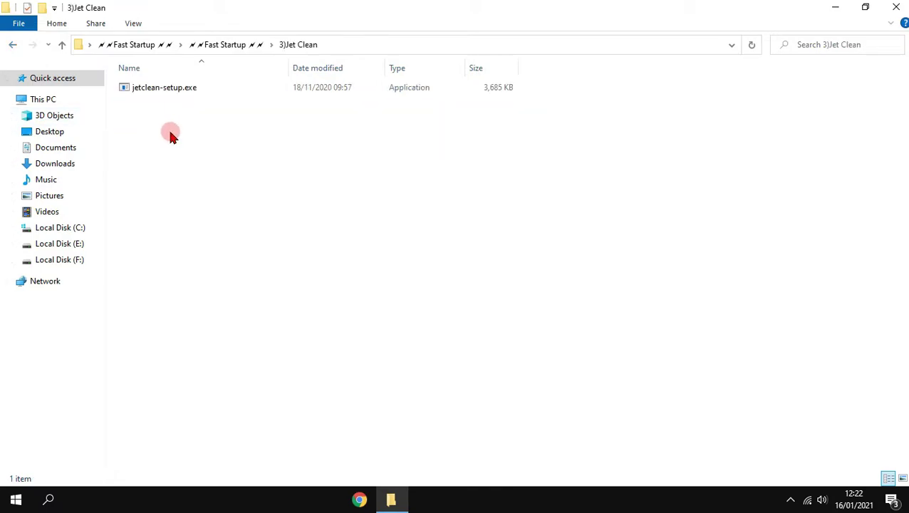
pyautogui.click(175, 88)
pyautogui.rightClick(175, 88)
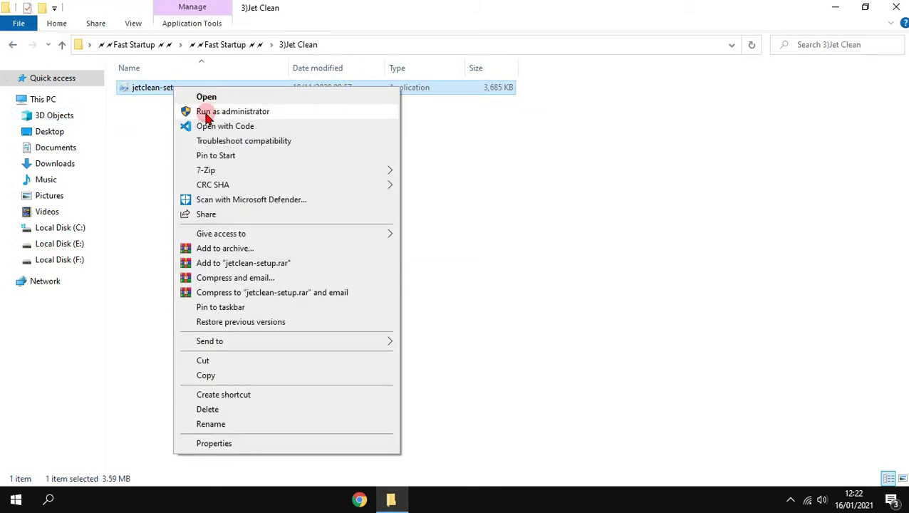
pyautogui.click(203, 113)
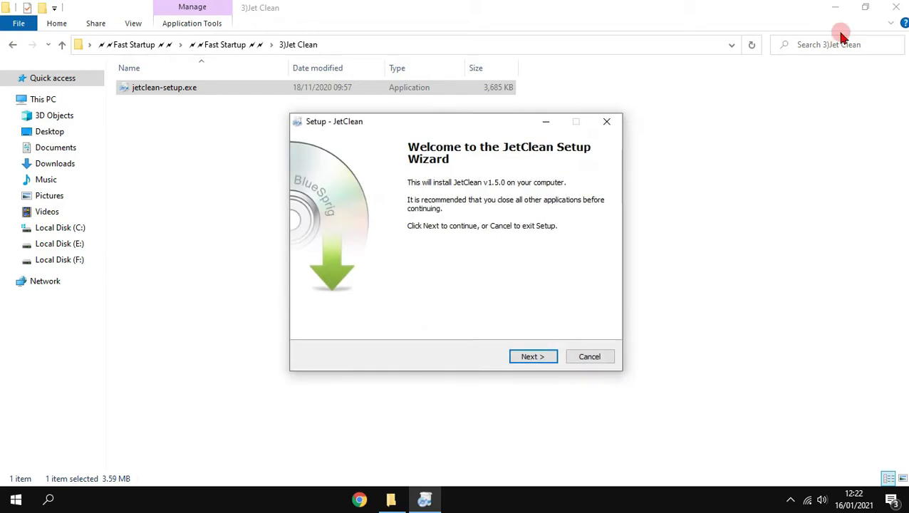
# - Start the JetClean installation with the setup wizard's default options and minimize the File Explorer window
pyautogui.click(538, 357)
pyautogui.click(533, 357)
pyautogui.click(531, 358)
pyautogui.click(530, 358)
pyautogui.click(835, 7)
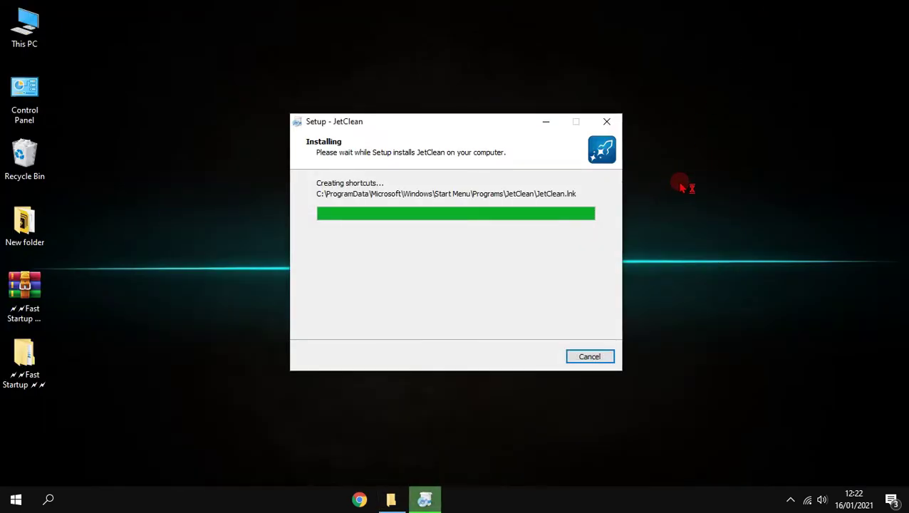
# - Finish the JetClean setup wizard, start JetClean from its desktop shortcut and allow it to run
pyautogui.click(414, 229)
pyautogui.click(533, 357)
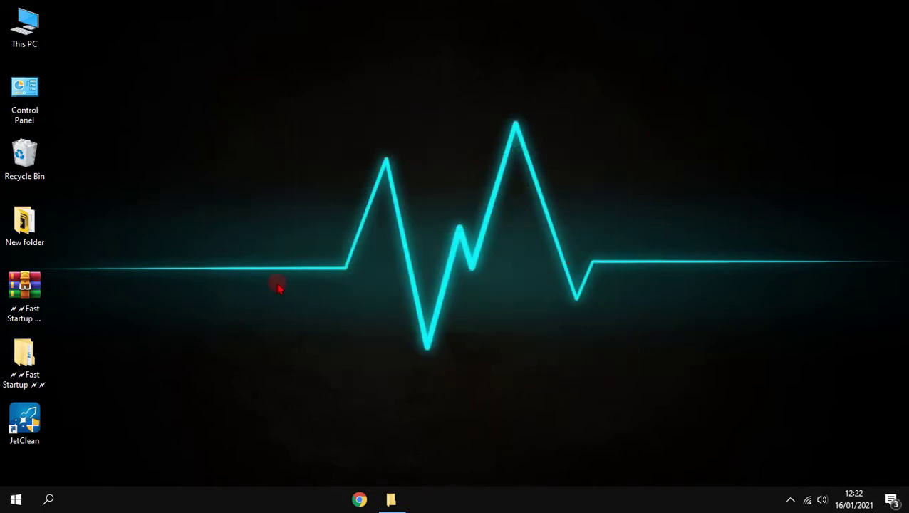
pyautogui.doubleClick(34, 425)
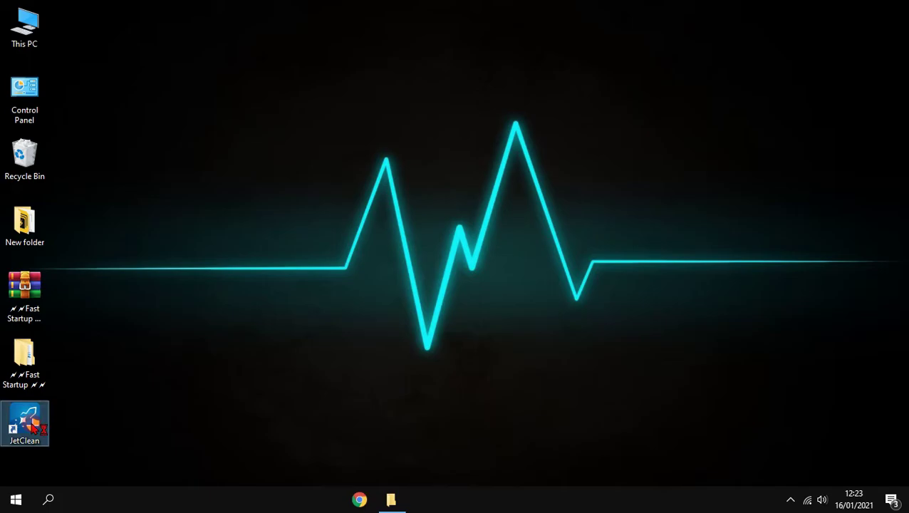
pyautogui.click(394, 346)
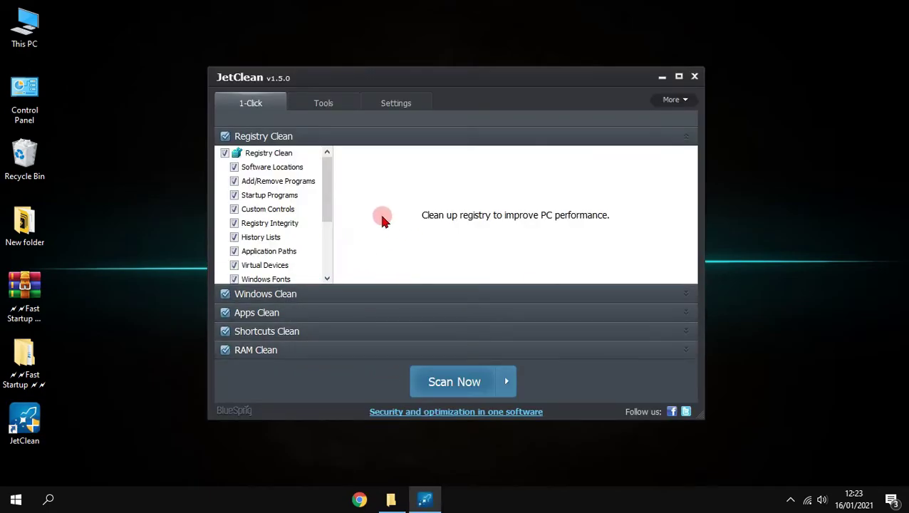
# - Scan all 1-Click categories in JetClean and repair the problems found
pyautogui.click(451, 387)
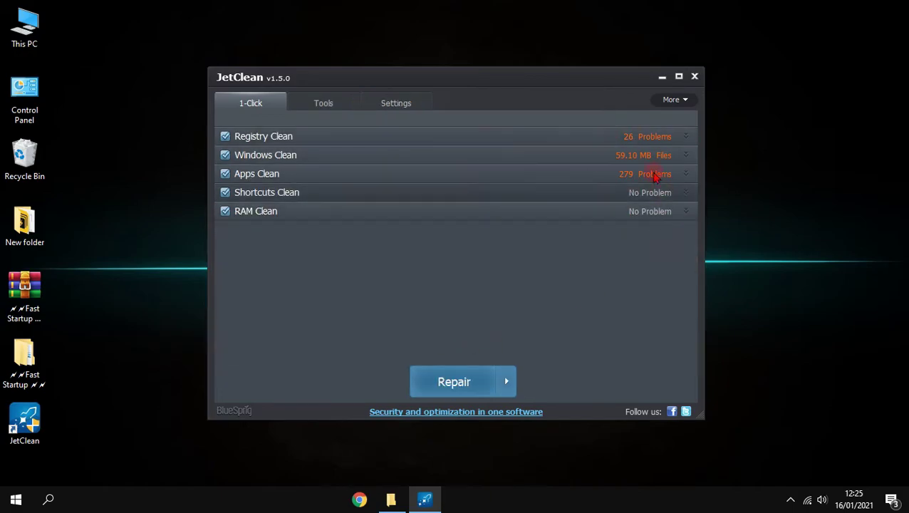
pyautogui.click(454, 381)
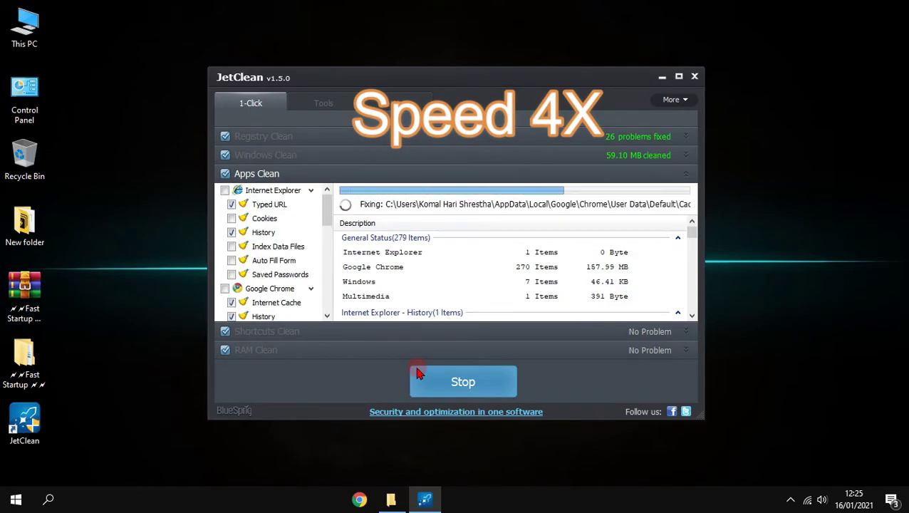
# - In JetClean's Startup Optimization tool, disable Starter Module, MicrosoftEdgeUpdate, Java Update Scheduler and CCleaner
pyautogui.click(338, 106)
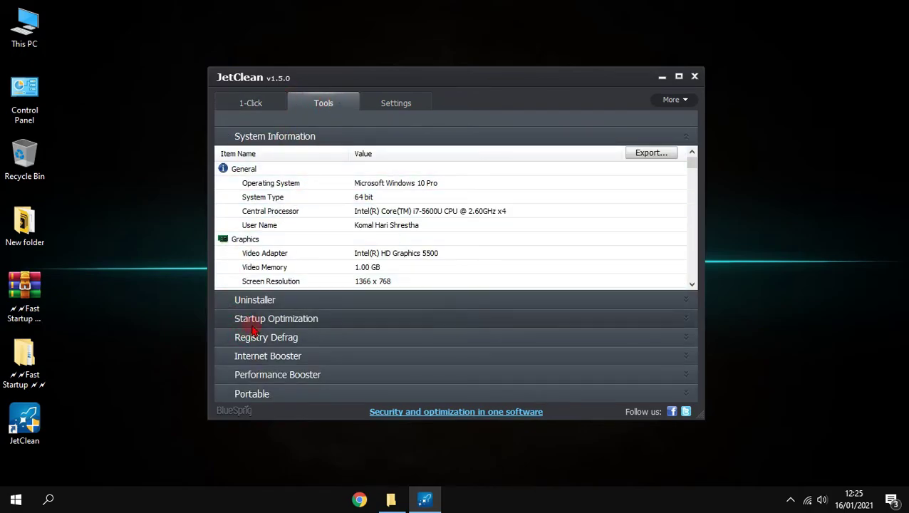
pyautogui.click(265, 320)
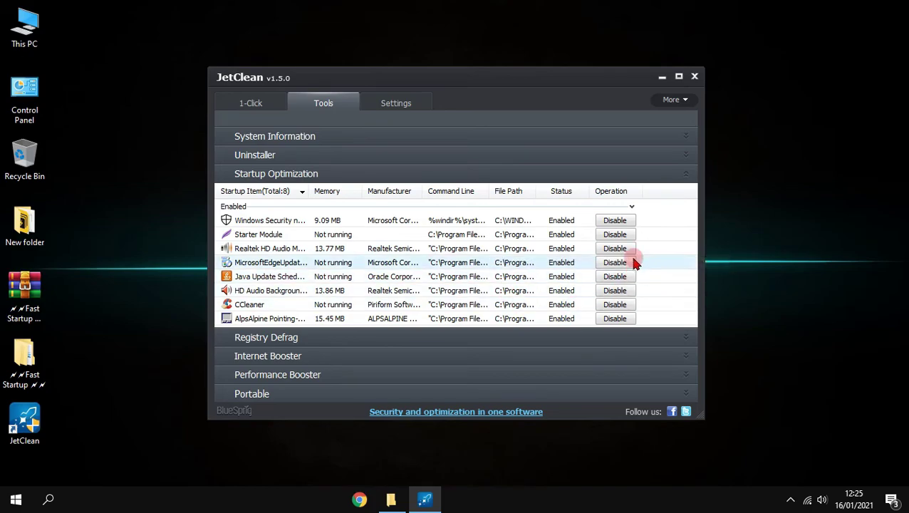
pyautogui.click(617, 238)
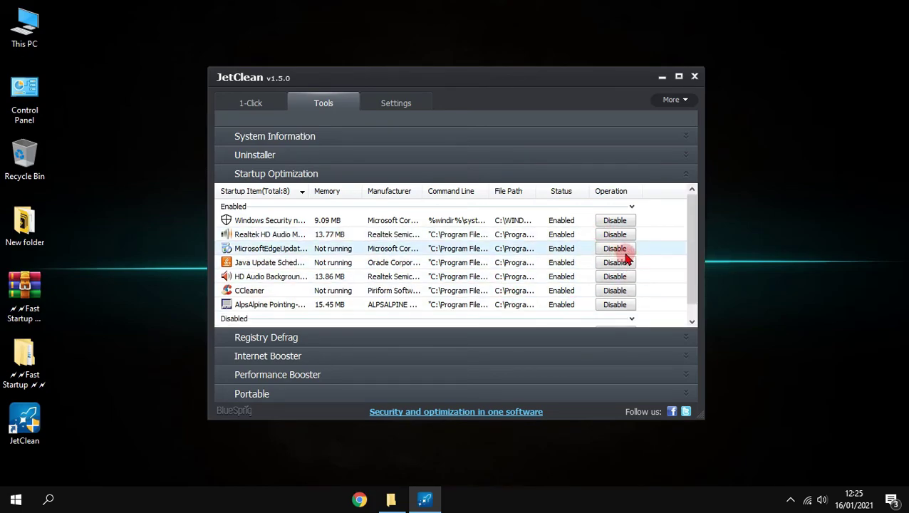
pyautogui.click(613, 249)
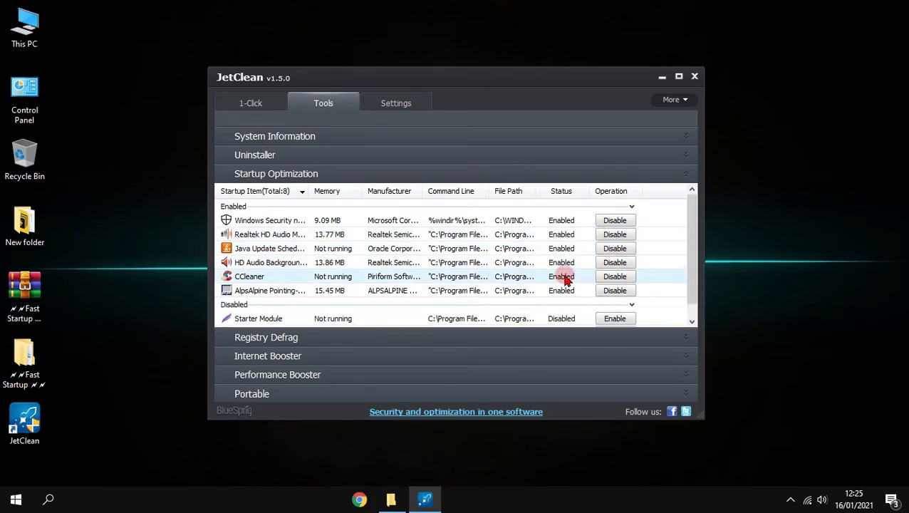
pyautogui.click(611, 249)
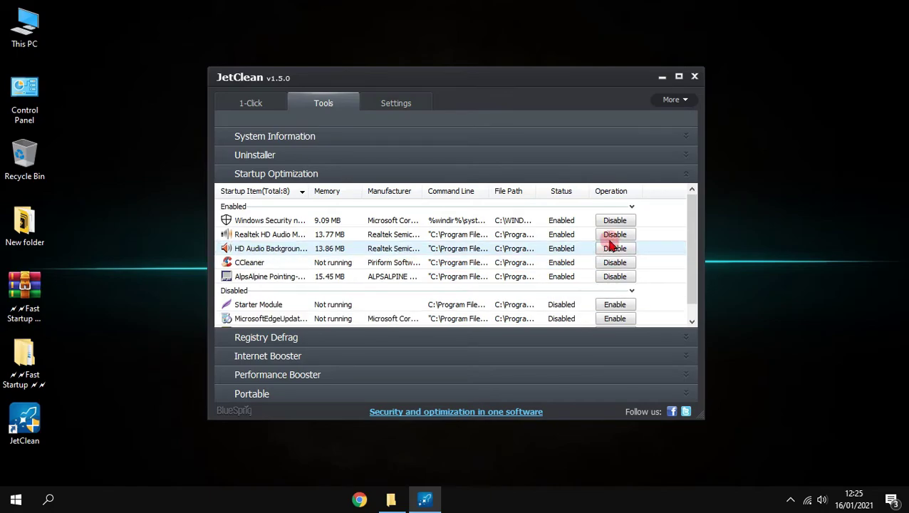
pyautogui.click(606, 265)
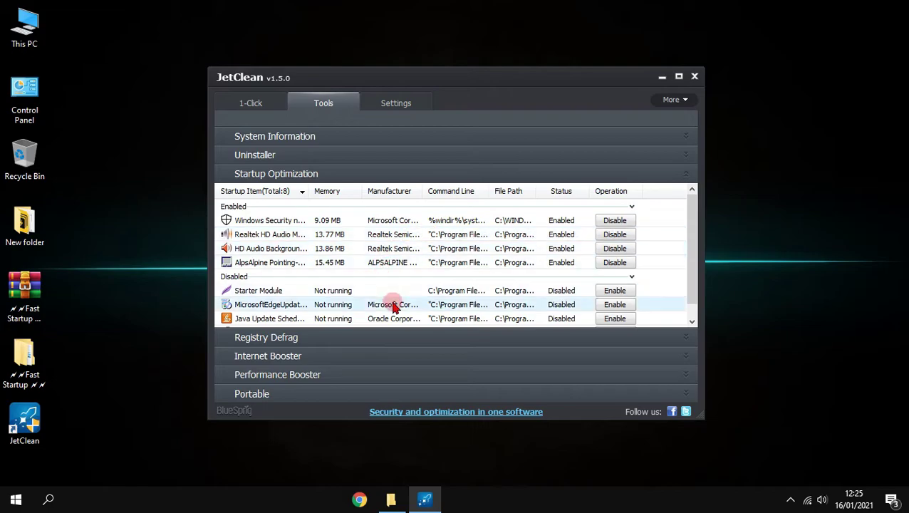
# - Analyze the registry with JetClean's Registry Defrag tool and close JetClean
pyautogui.click(269, 338)
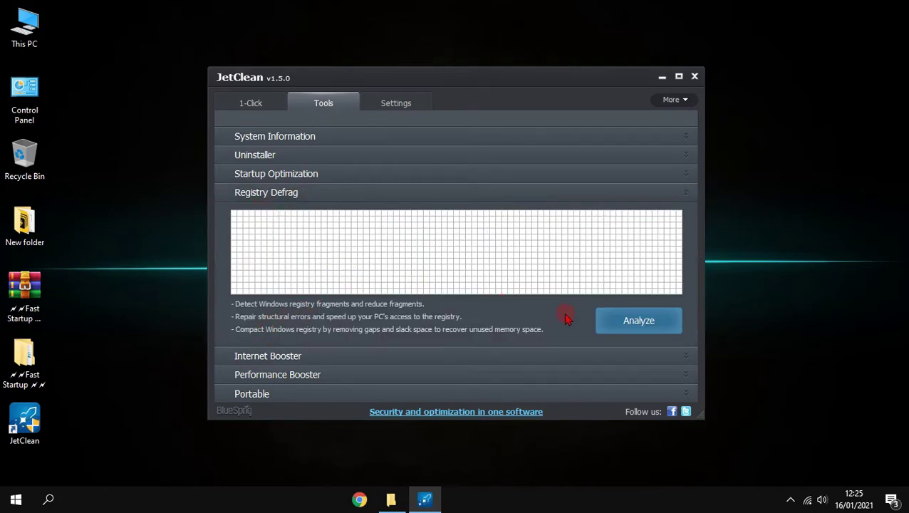
pyautogui.click(636, 326)
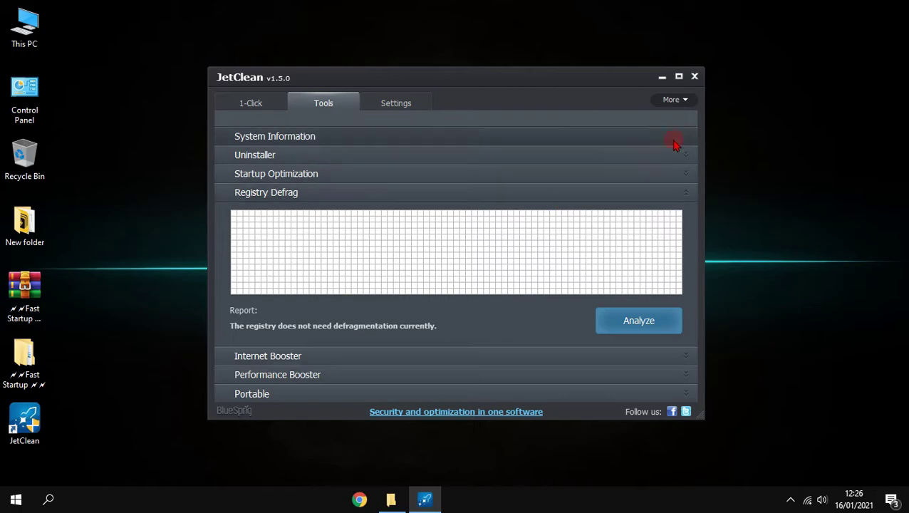
pyautogui.click(694, 76)
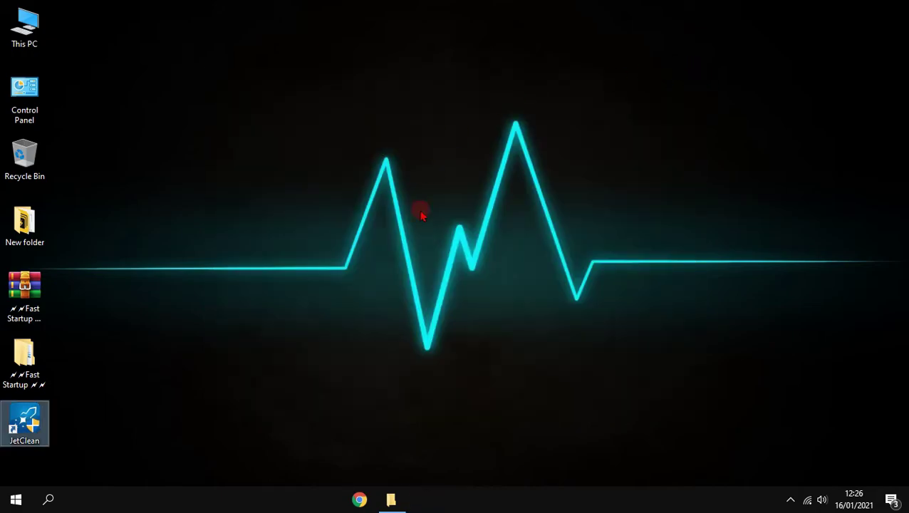
# - Return to the Fast Startup folder in File Explorer and open RUN.txt from the 4)For RUN folder
pyautogui.click(381, 288)
pyautogui.click(391, 499)
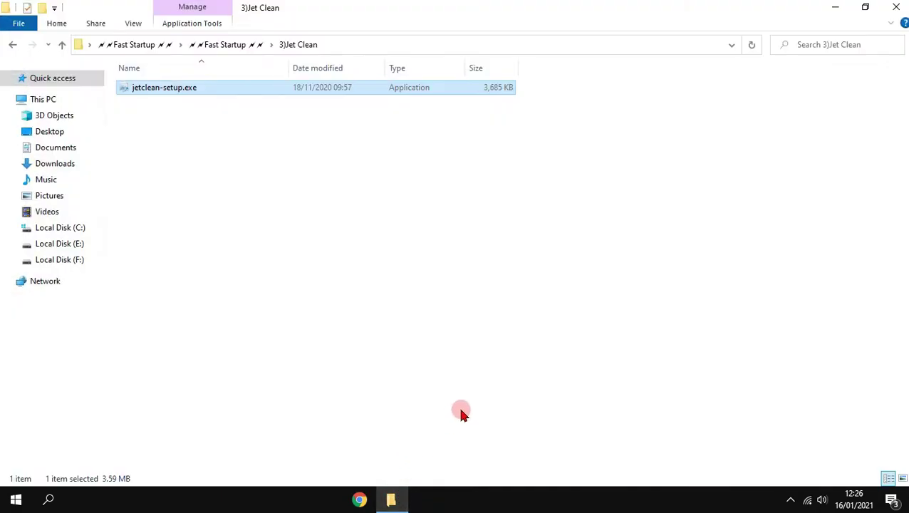
pyautogui.click(12, 45)
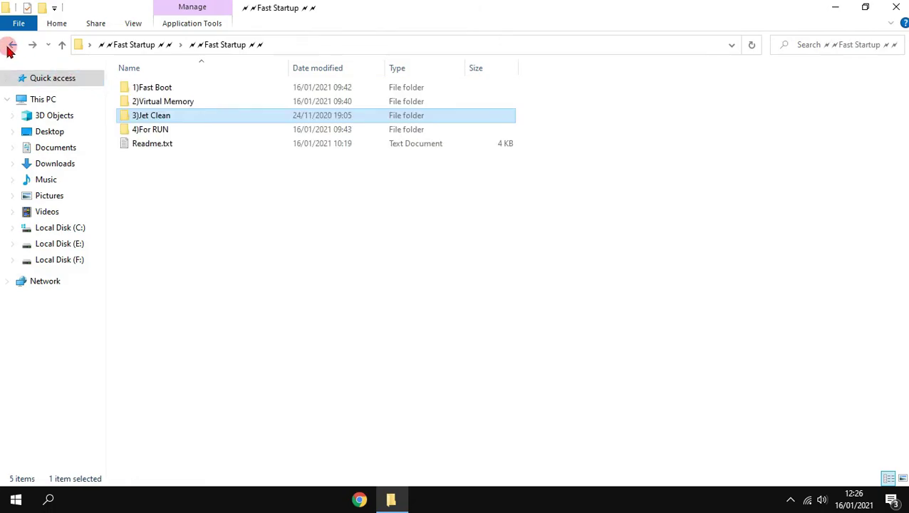
pyautogui.doubleClick(152, 131)
pyautogui.doubleClick(180, 96)
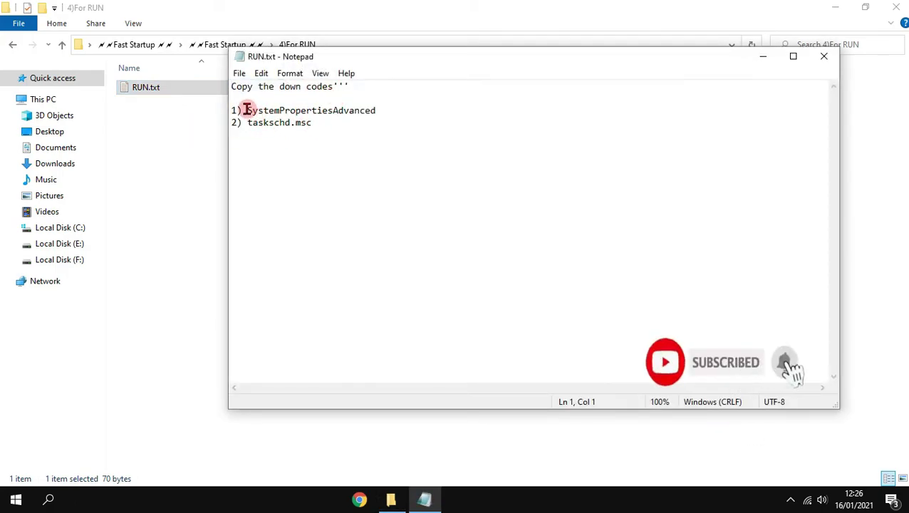
# - Copy the SystemPropertiesAdvanced command from RUN.txt and execute it in the Windows Run dialog
pyautogui.moveTo(247, 110); pyautogui.dragTo(376, 110)
pyautogui.rightClick(363, 117)
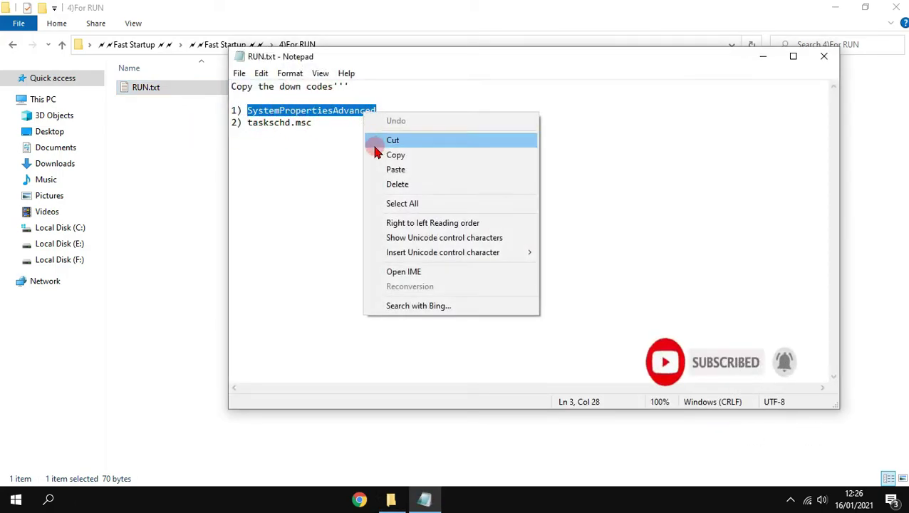
pyautogui.click(381, 154)
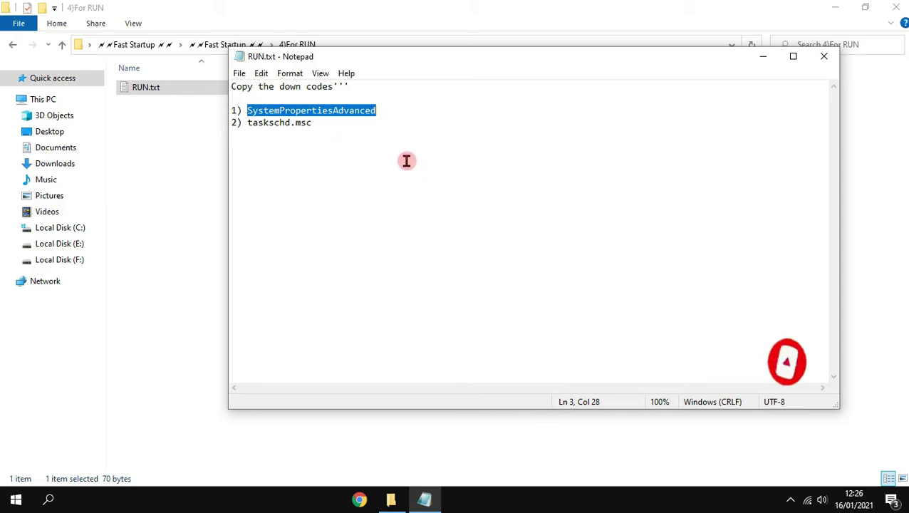
pyautogui.press('super+r')
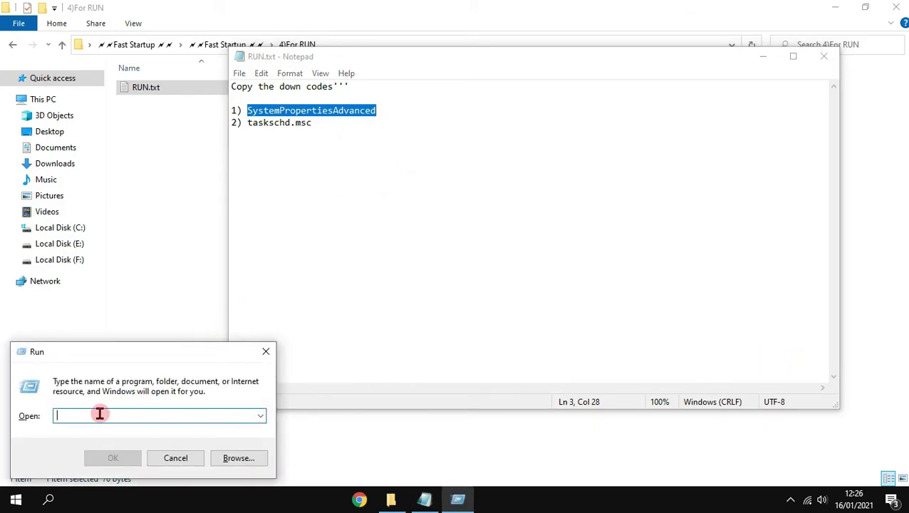
pyautogui.hotkey('ctrl', 'v')
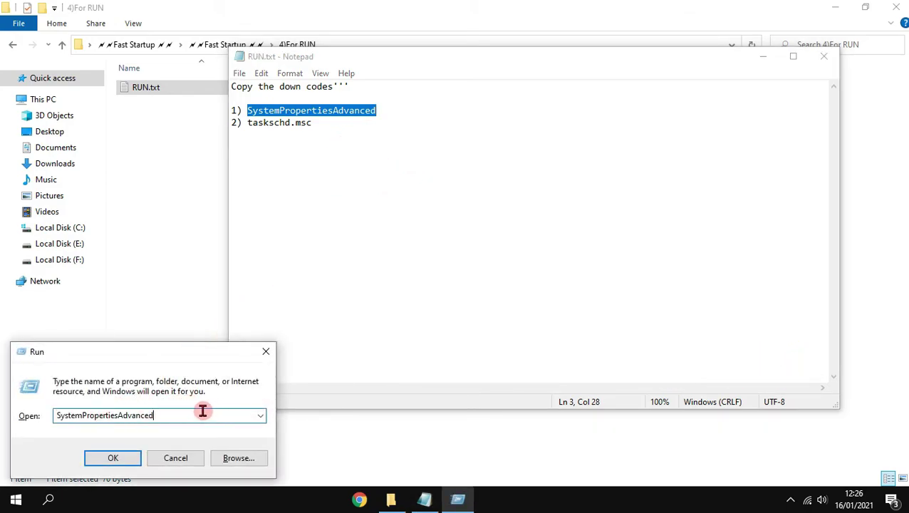
pyautogui.press('Return')
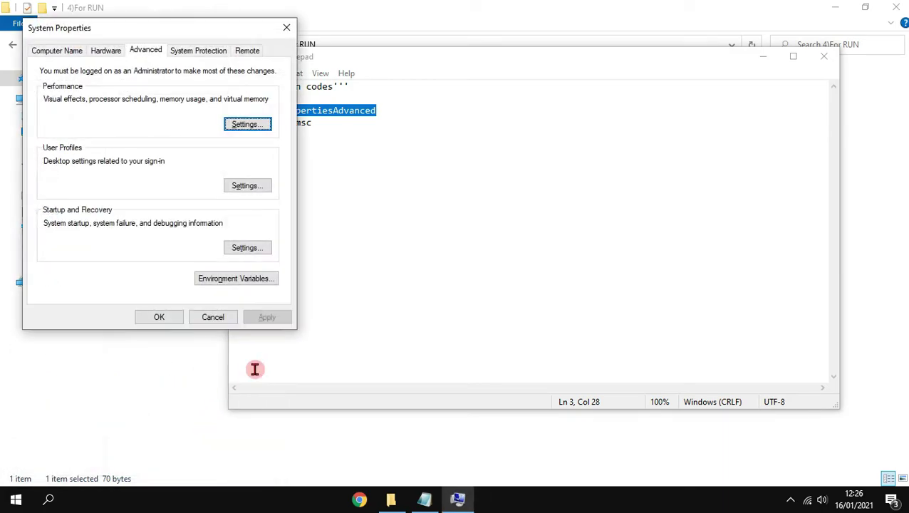
# - In the Performance settings, apply the Adjust for best performance visual effects option and confirm
pyautogui.click(247, 125)
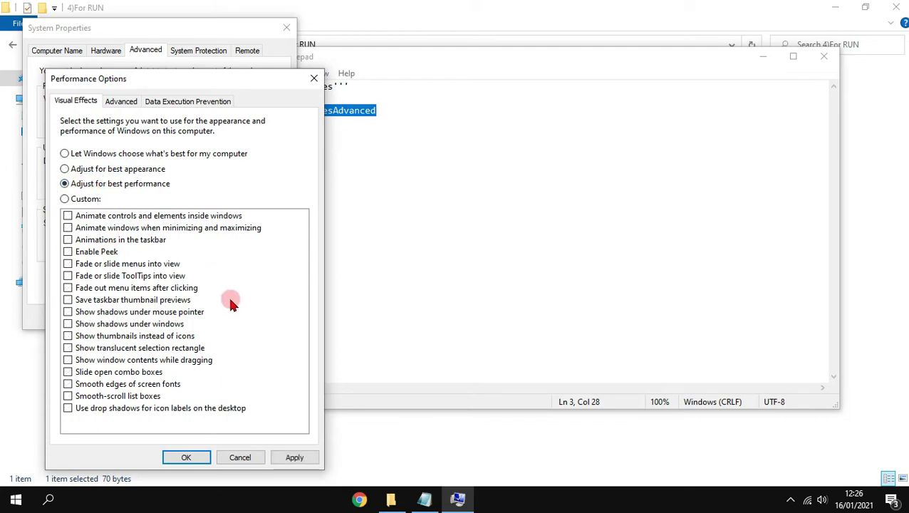
pyautogui.click(292, 457)
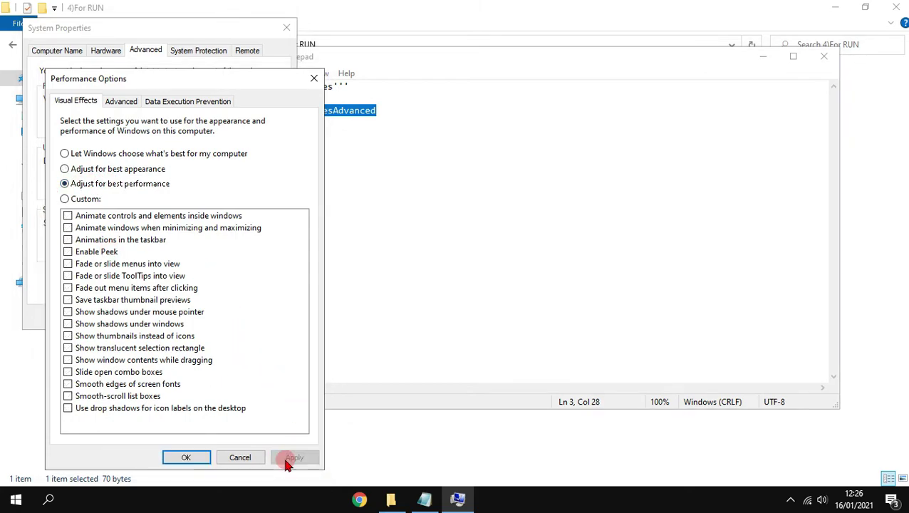
pyautogui.click(186, 458)
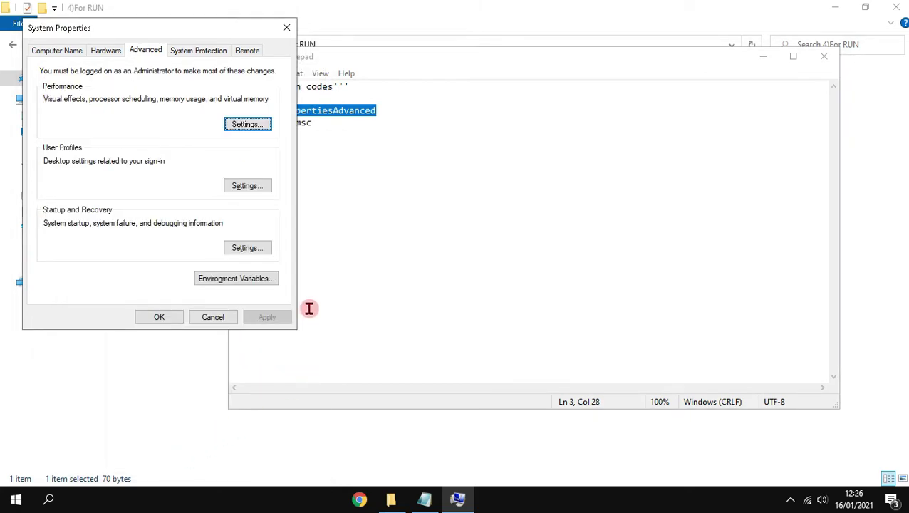
# - Leave Time to display list of operating systems unchecked in the Startup and Recovery settings and confirm System Properties
pyautogui.click(253, 248)
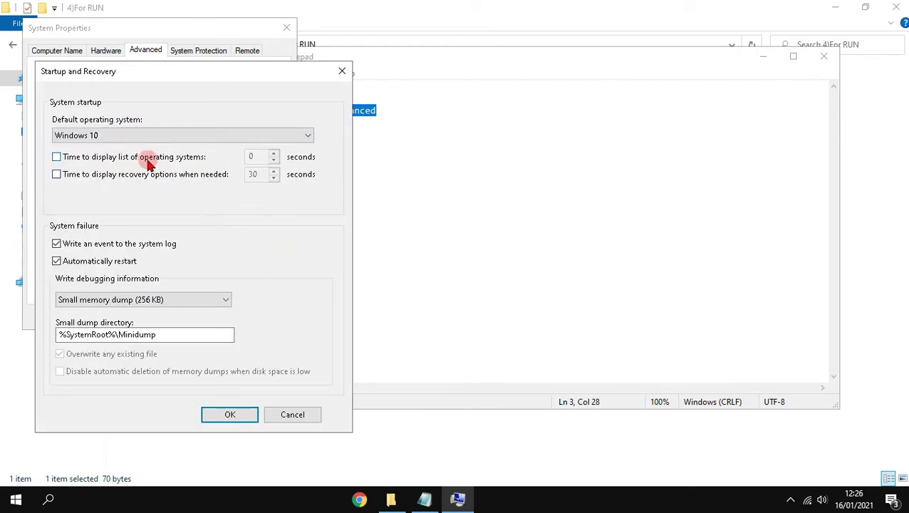
pyautogui.click(57, 156)
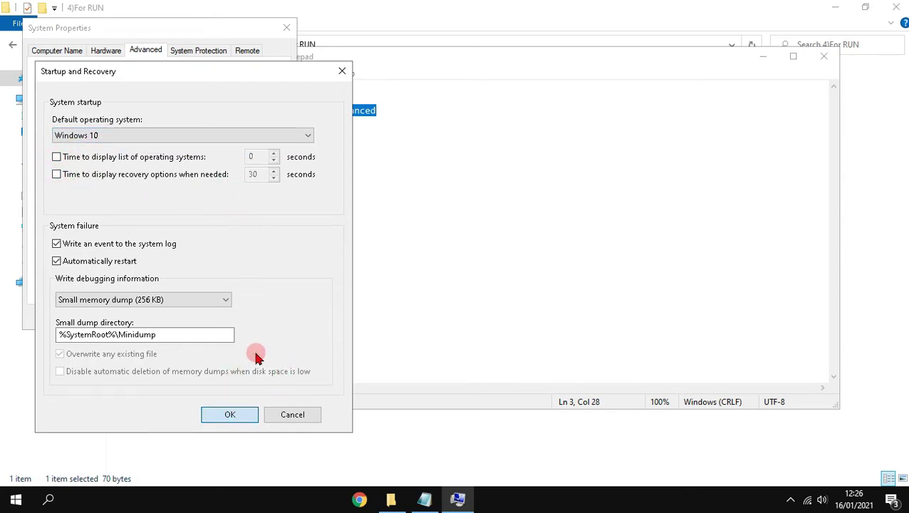
pyautogui.click(158, 318)
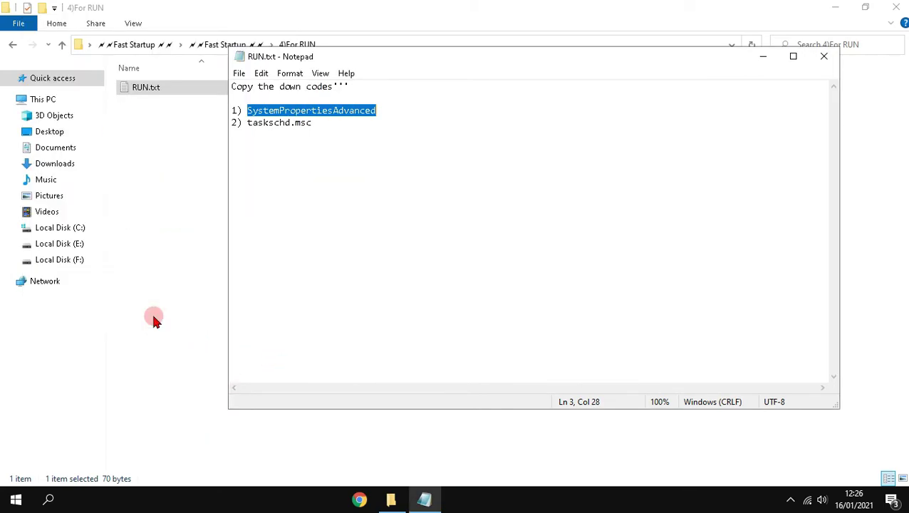
# - Copy the taskschd.msc command from RUN.txt and execute it in the Windows Run dialog
pyautogui.moveTo(315, 125); pyautogui.dragTo(246, 122)
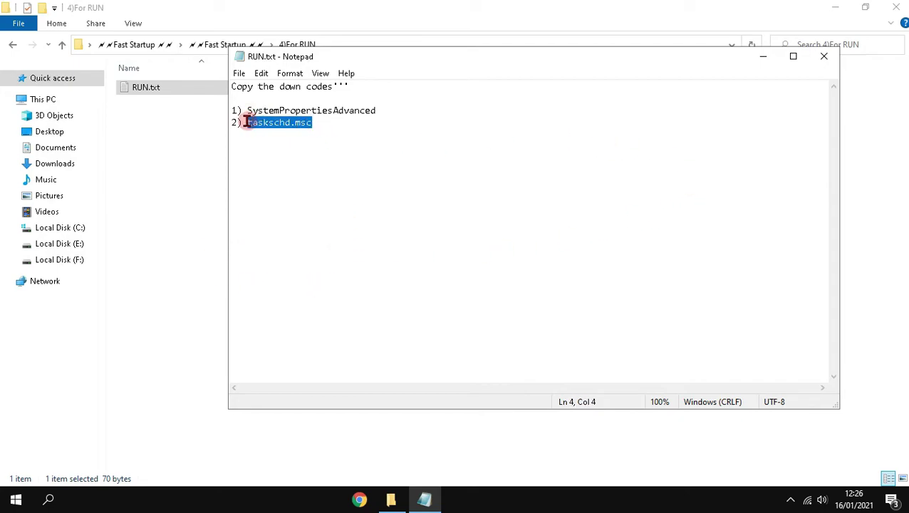
pyautogui.rightClick(289, 122)
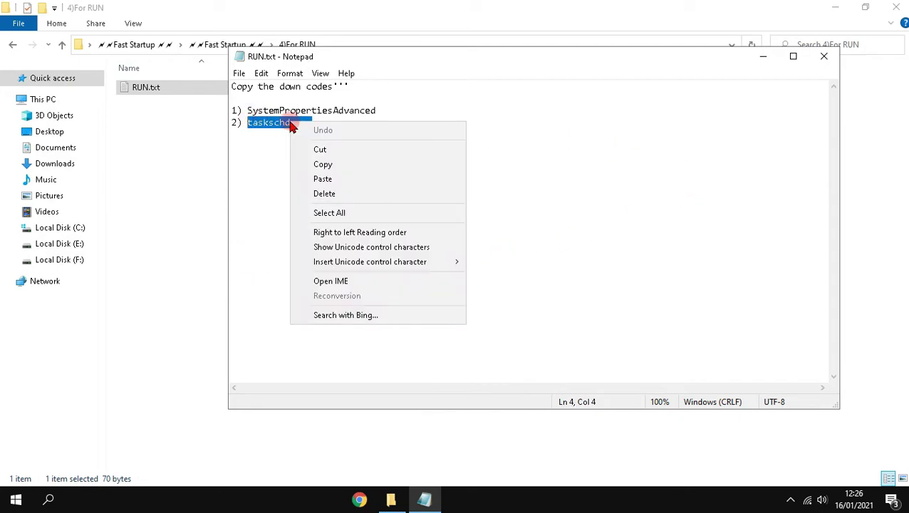
pyautogui.click(323, 165)
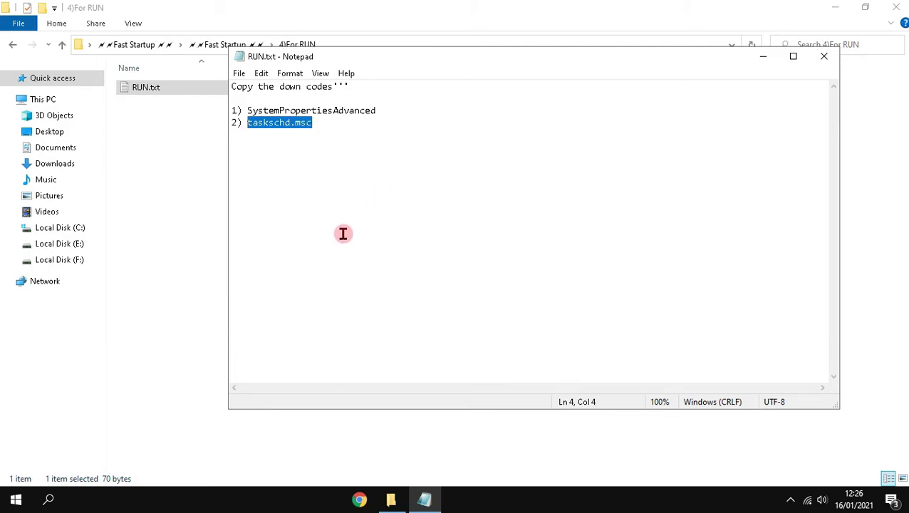
pyautogui.press('super+r')
pyautogui.hotkey('ctrl', 'v')
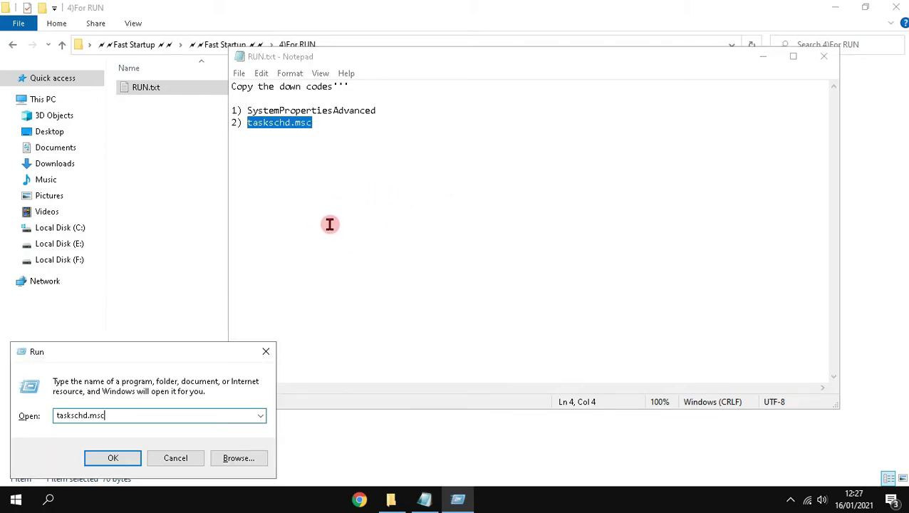
pyautogui.press('Return')
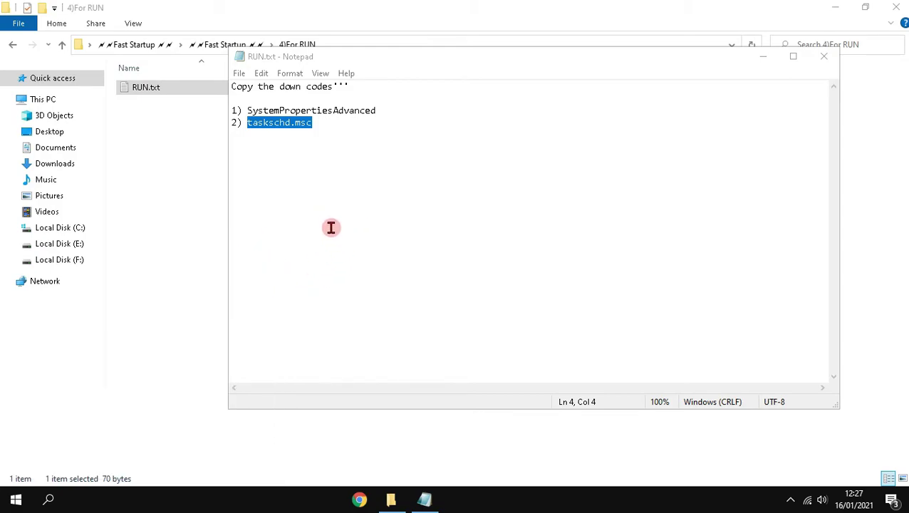
# - Disable the JetCleanLoginCheckUpdate task in the Task Scheduler Library and close Task Scheduler
pyautogui.click(825, 57)
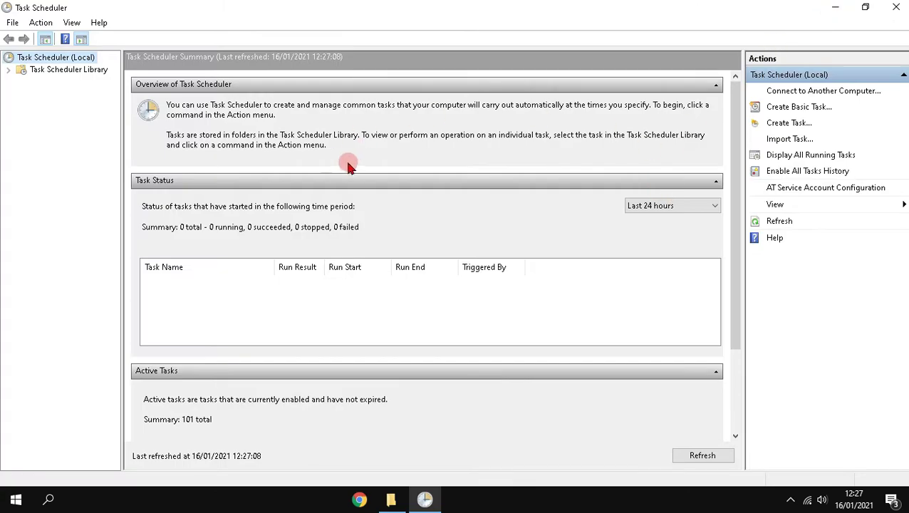
pyautogui.click(61, 67)
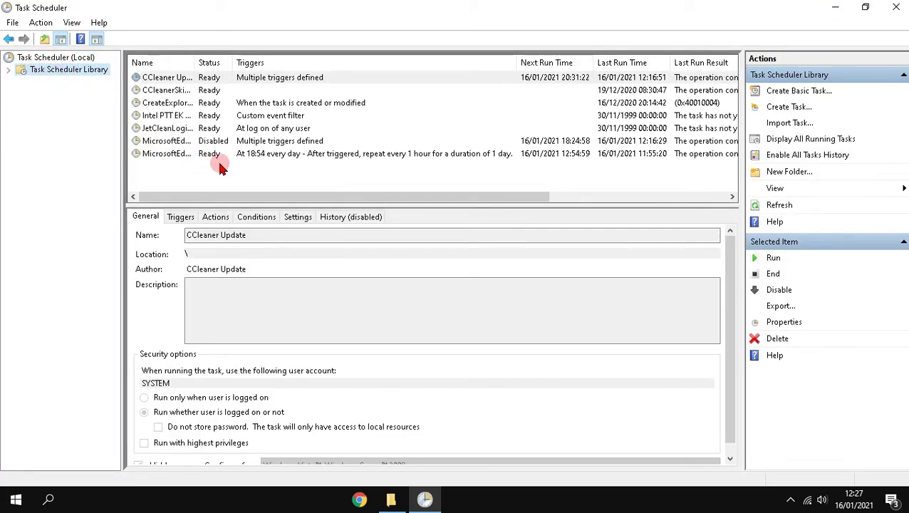
pyautogui.click(241, 130)
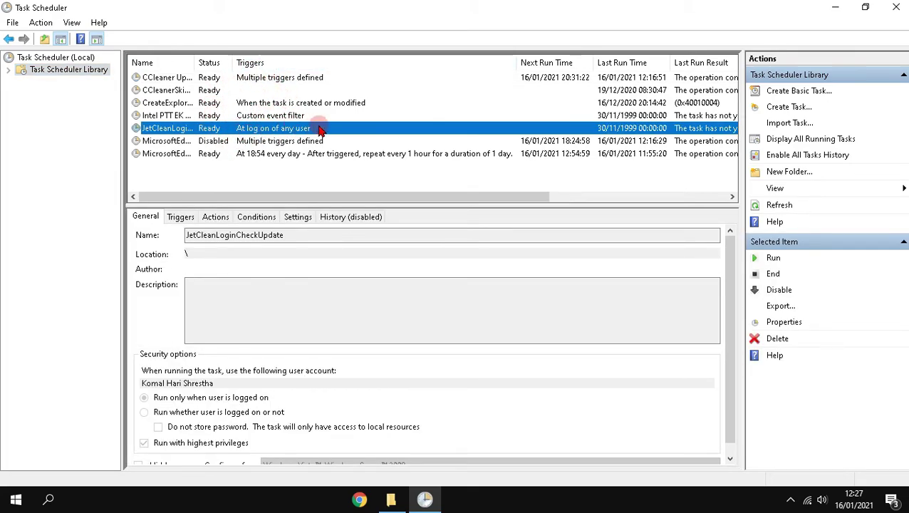
pyautogui.rightClick(269, 128)
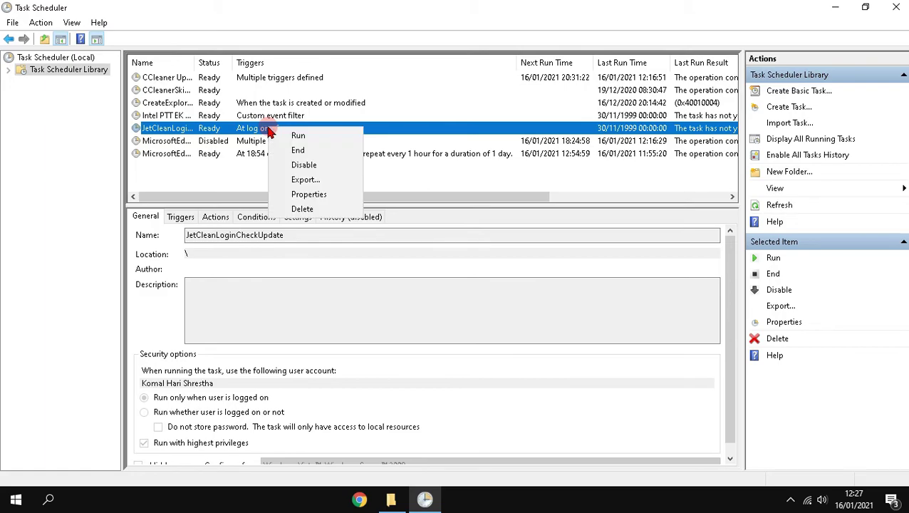
pyautogui.click(304, 167)
pyautogui.click(239, 152)
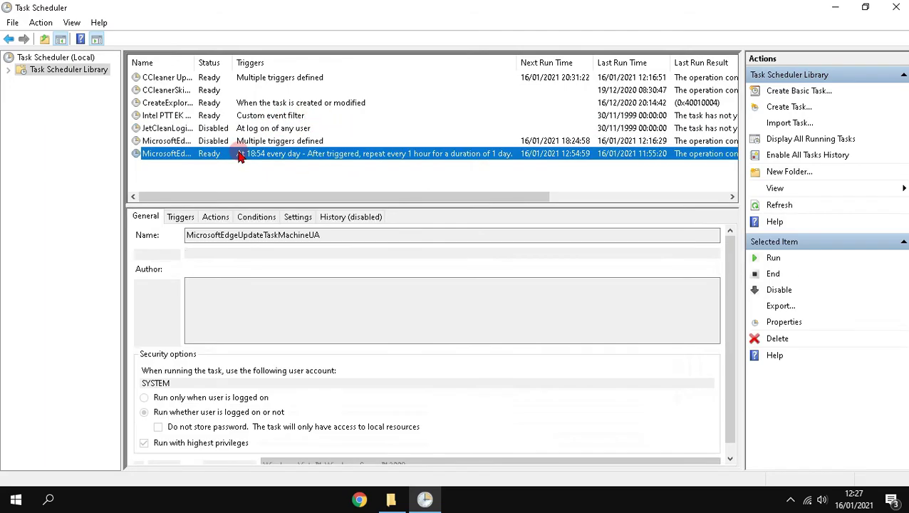
pyautogui.click(242, 116)
pyautogui.click(253, 129)
pyautogui.rightClick(255, 127)
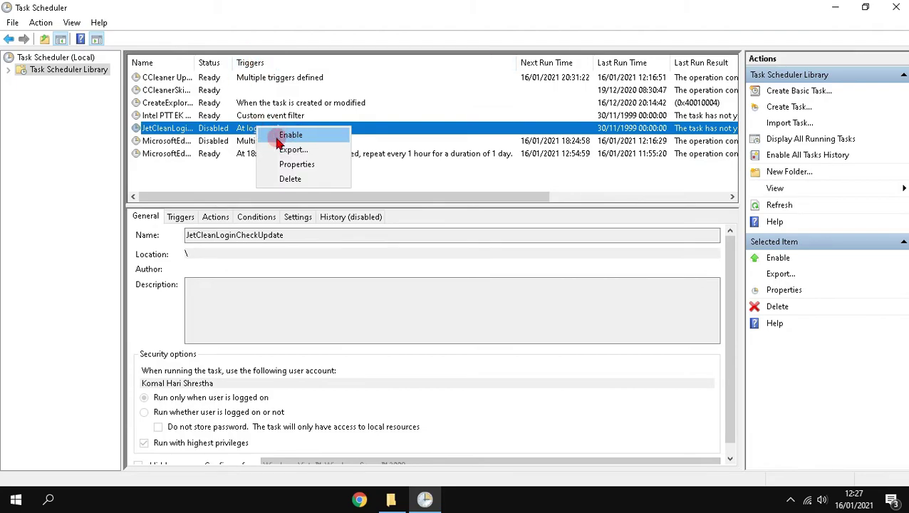
pyautogui.click(229, 134)
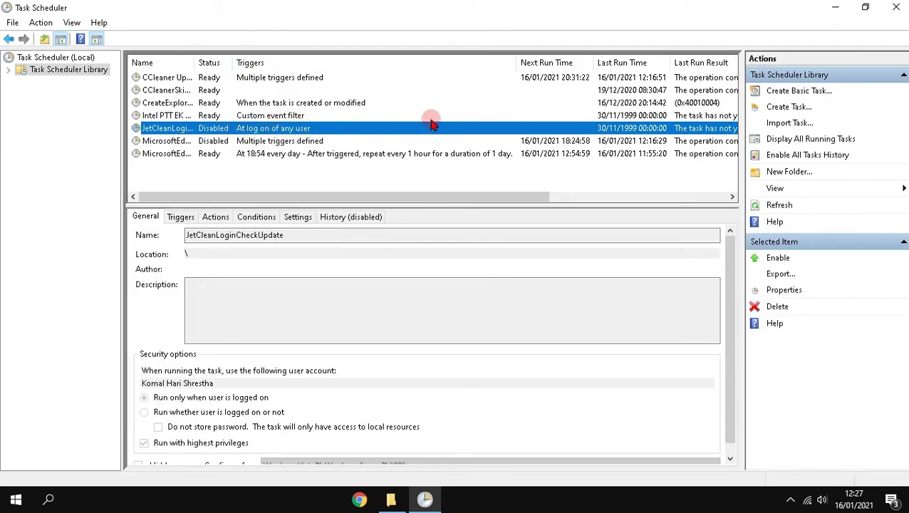
pyautogui.click(899, 5)
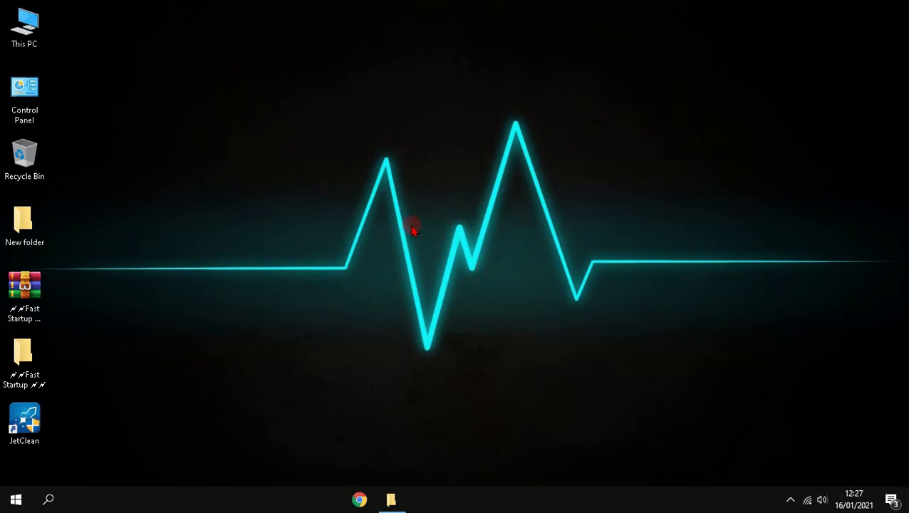
# - Execute temp in the Windows Run dialog to open the Windows Temp folder, and maximize its window
pyautogui.press('super+r')
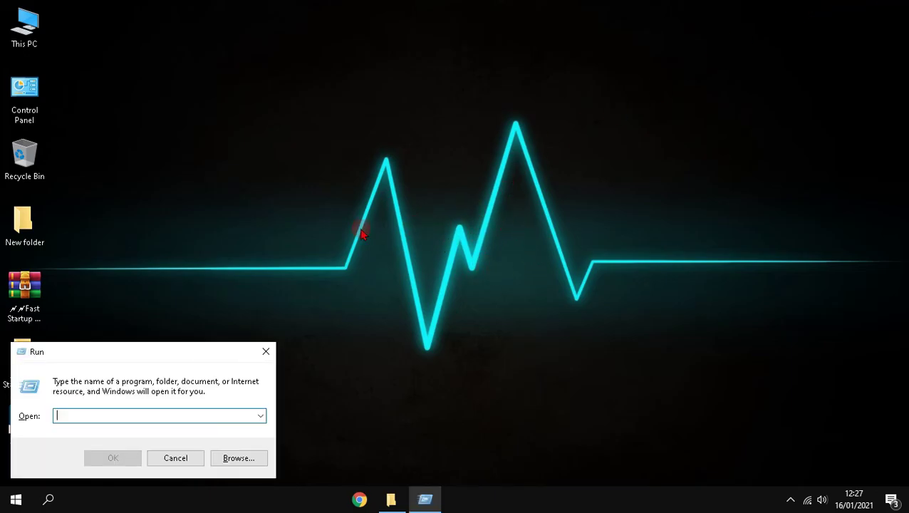
pyautogui.write('temp')
pyautogui.press('Return')
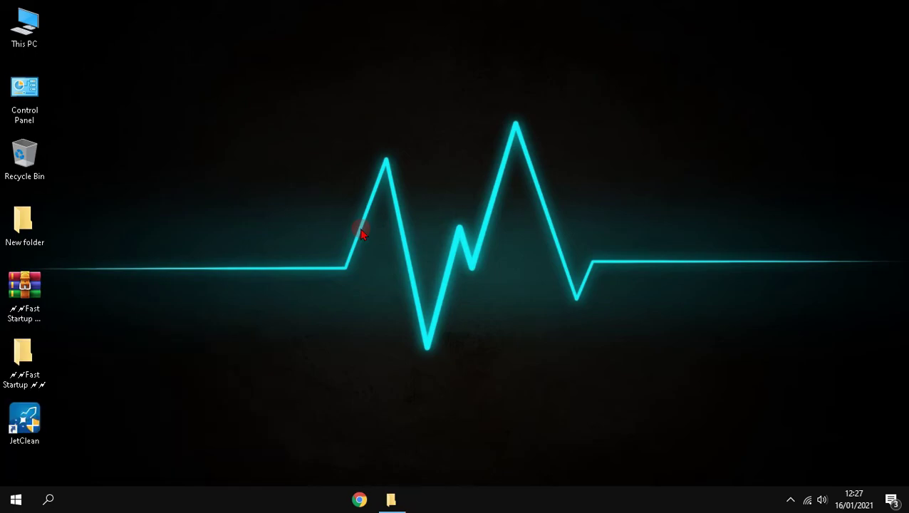
pyautogui.click(480, 266)
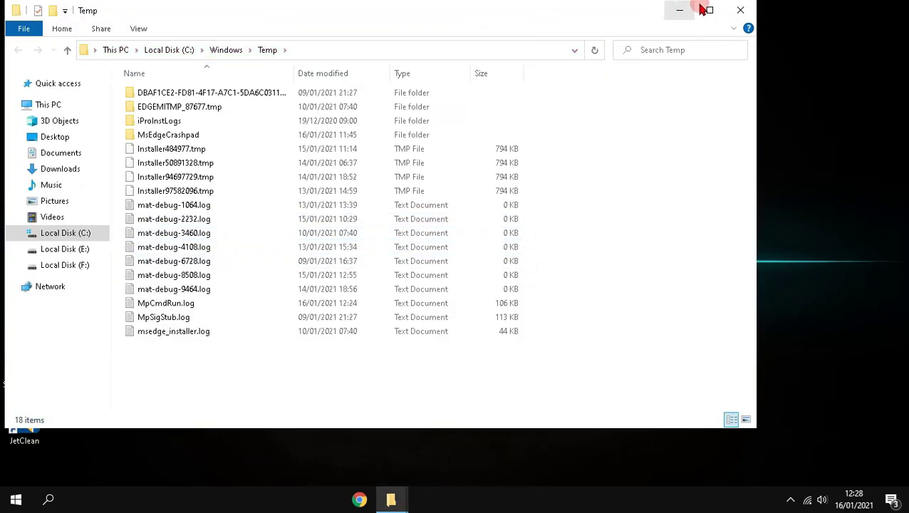
pyautogui.click(708, 9)
# - Permanently delete all files and folders in the Windows Temp folder and close it
pyautogui.moveTo(453, 383); pyautogui.dragTo(255, 86)
pyautogui.hotkey('shift', 'Delete')
pyautogui.press('Return')
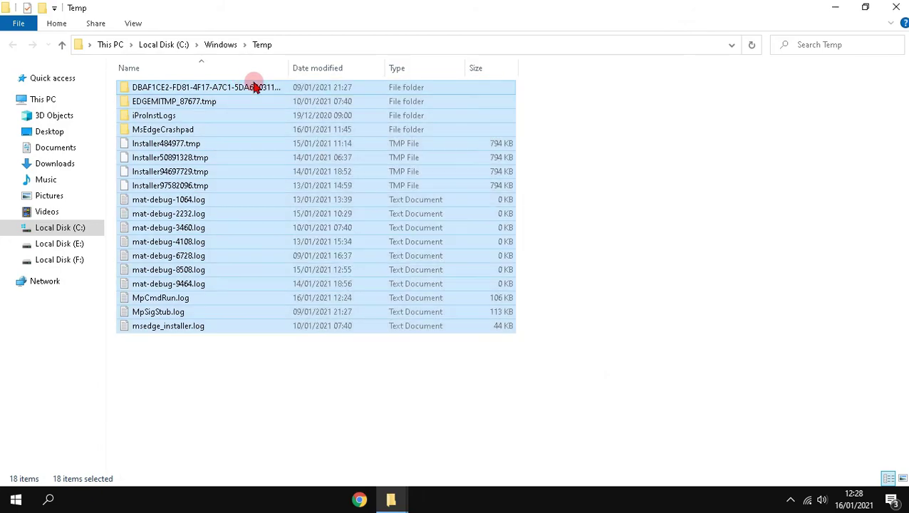
pyautogui.click(210, 164)
pyautogui.click(231, 184)
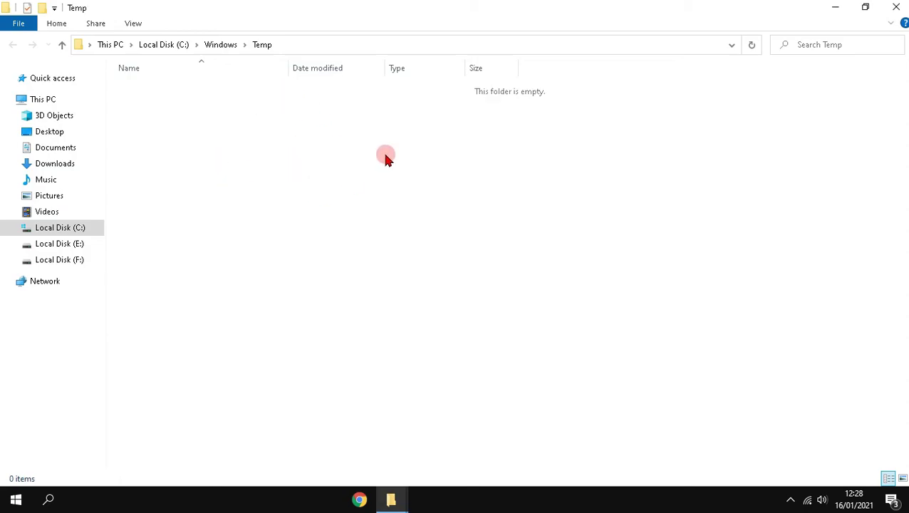
pyautogui.click(895, 7)
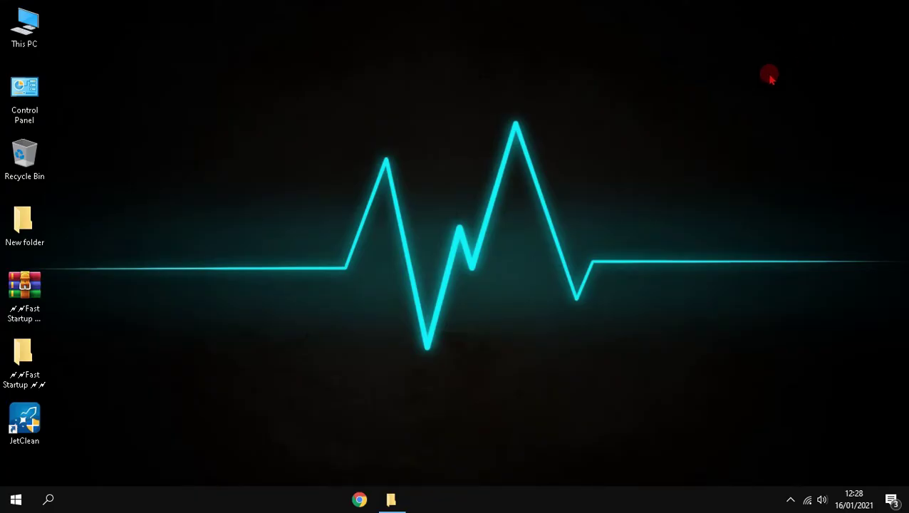
# - Open the user's AppData\Local\Temp folder through the Windows Run dialog and delete all its contents
pyautogui.press('super+r')
pyautogui.write('%')
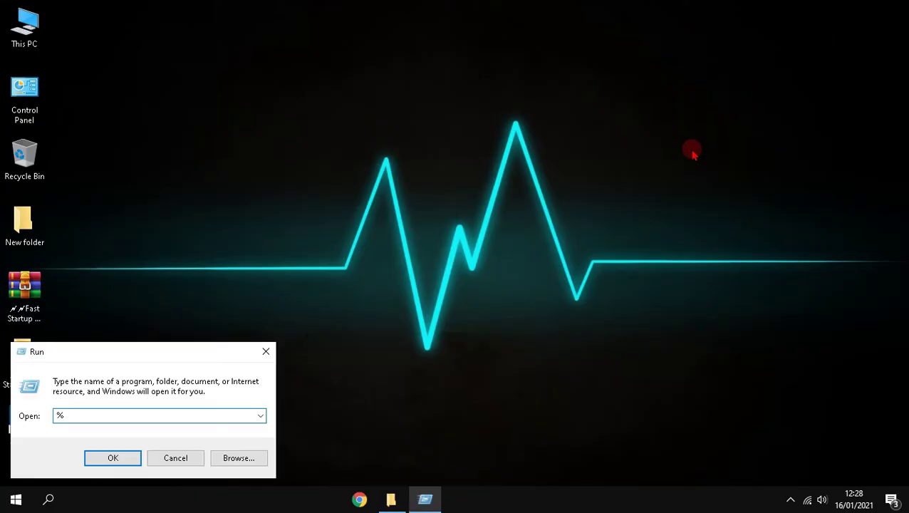
pyautogui.press('Return')
pyautogui.moveTo(466, 252); pyautogui.dragTo(377, 107)
pyautogui.moveTo(371, 146); pyautogui.dragTo(360, 81)
pyautogui.press('Delete')
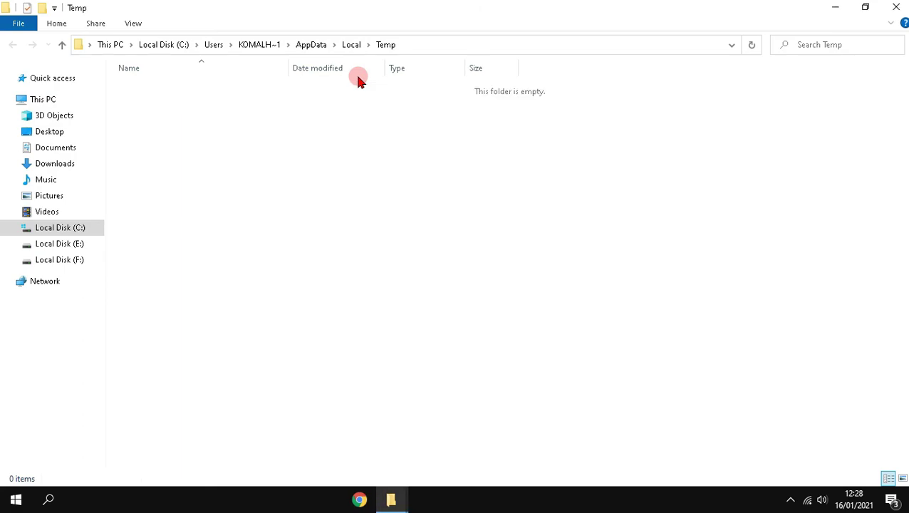
pyautogui.click(896, 7)
# - Examine the explanations of each optimization step in the Fast Startup folder's Readme.txt, and close the file and folder
pyautogui.click(390, 499)
pyautogui.click(12, 44)
pyautogui.click(184, 148)
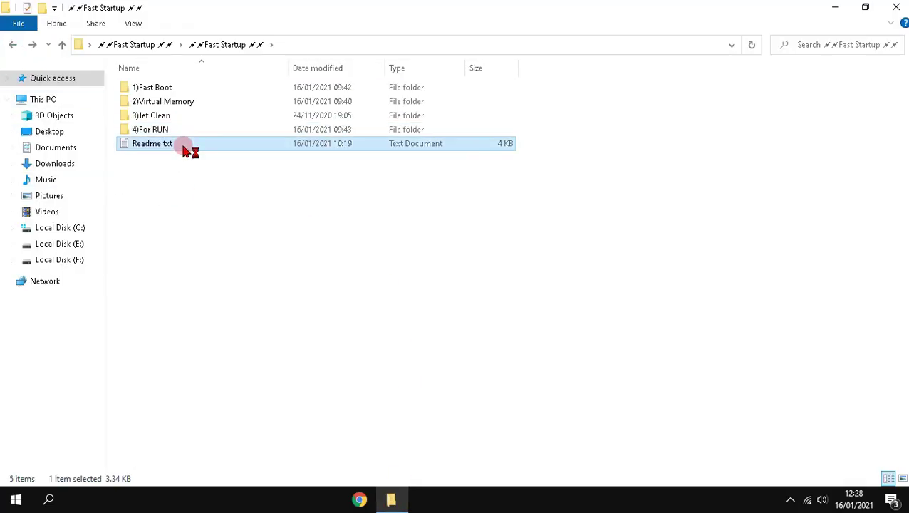
pyautogui.doubleClick(183, 148)
pyautogui.click(792, 56)
pyautogui.scroll(-1, 77, 89)
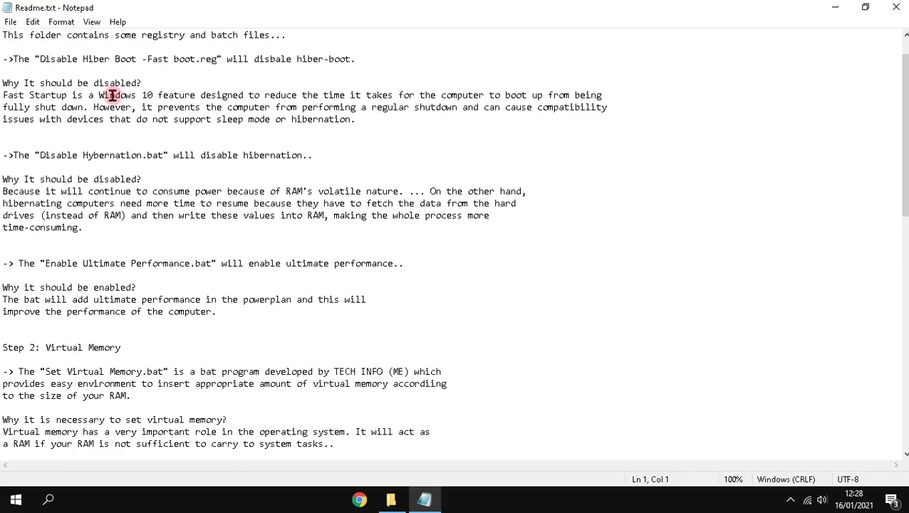
pyautogui.scroll(-15, 77, 88)
pyautogui.scroll(-2, 472, 153)
pyautogui.scroll(14, 472, 153)
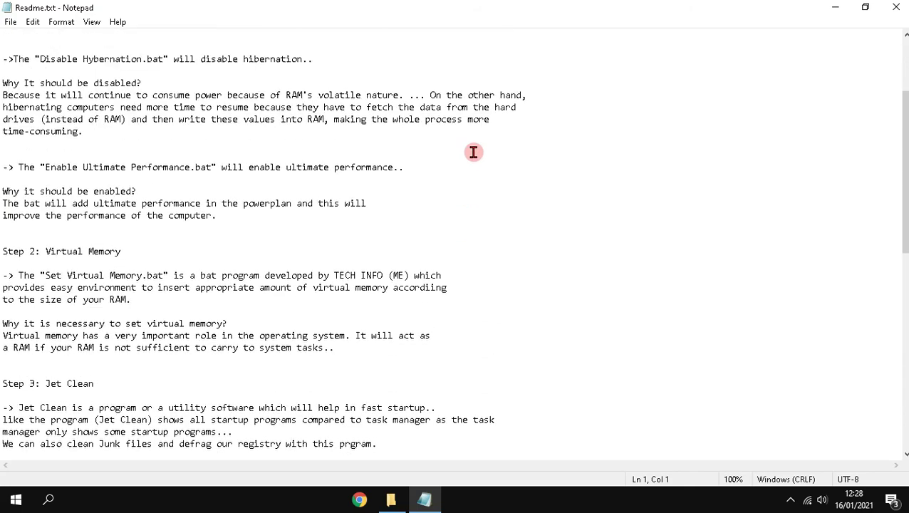
pyautogui.scroll(4, 474, 153)
pyautogui.click(897, 7)
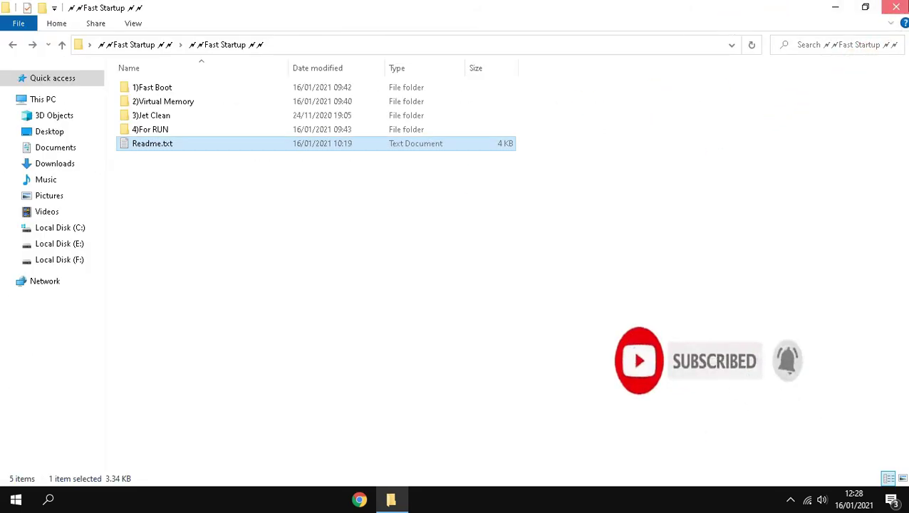
pyautogui.click(896, 8)
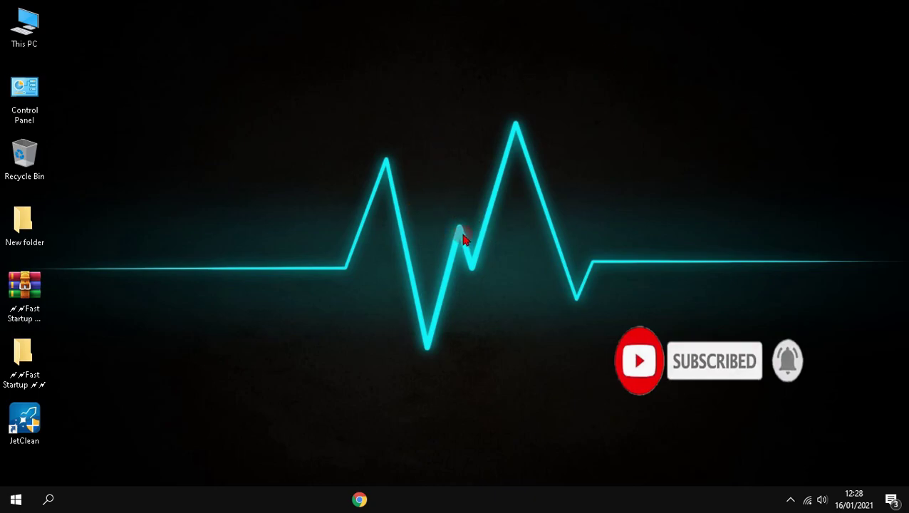